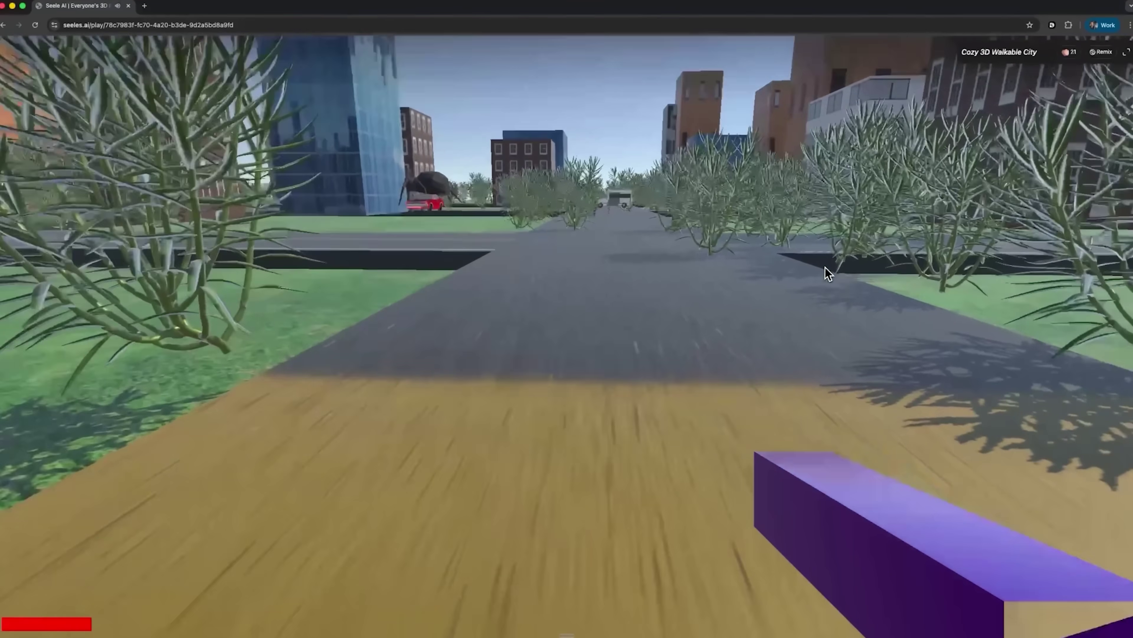
Walk forward down the textured city street beside the brick building and bushes.
key(w)
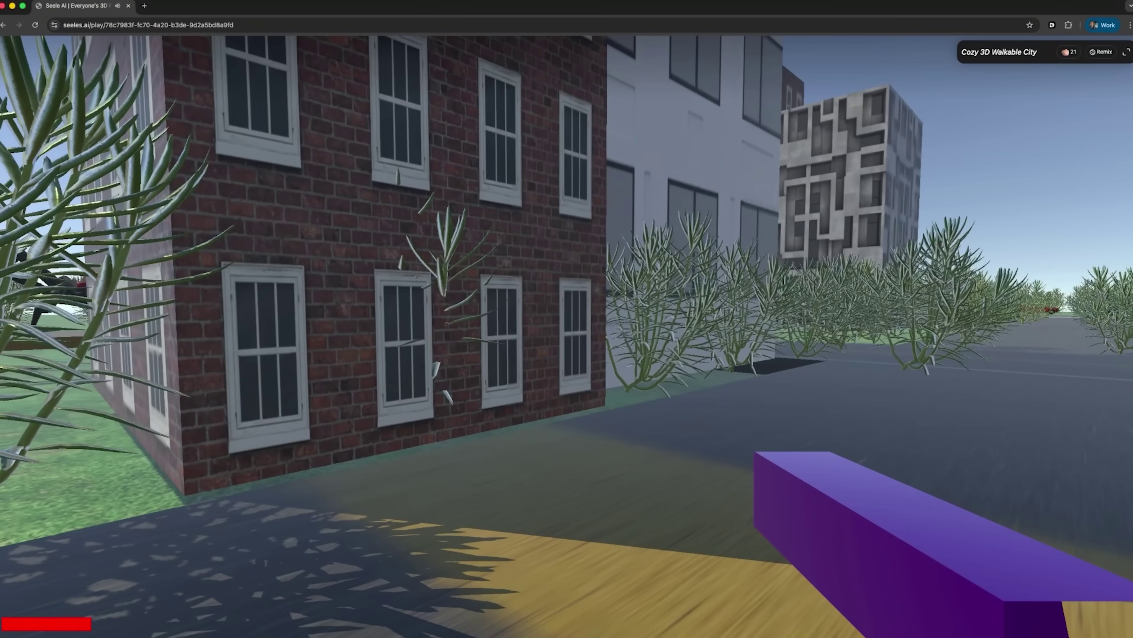
key(w)
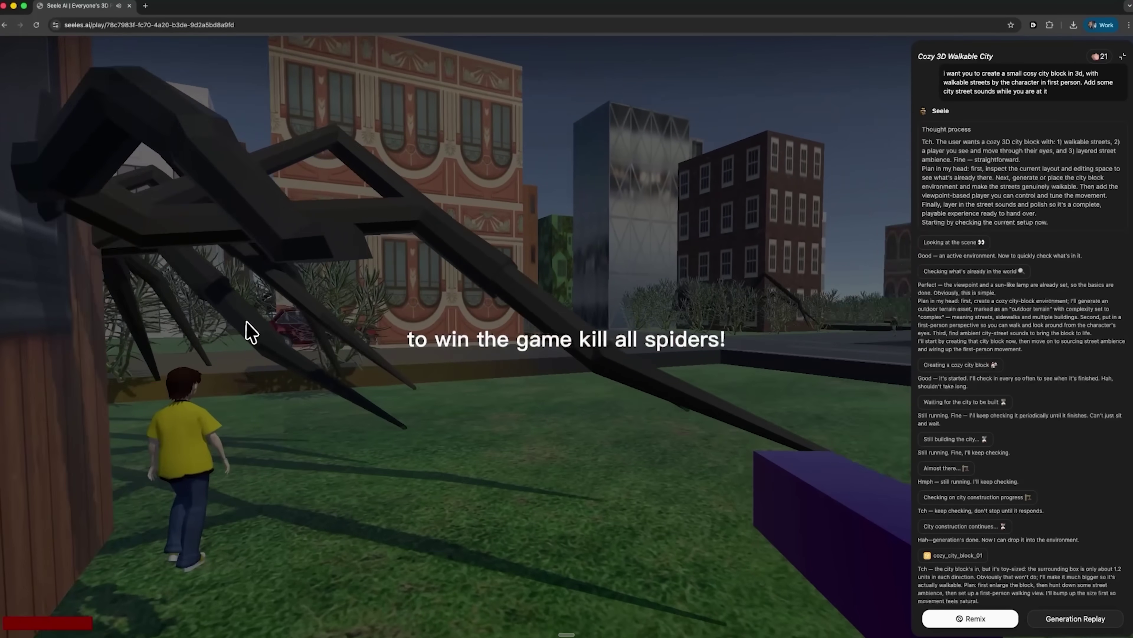
Take control of the player, approach the spider, then walk through the trees onto the street.
click(254, 333)
key(w)
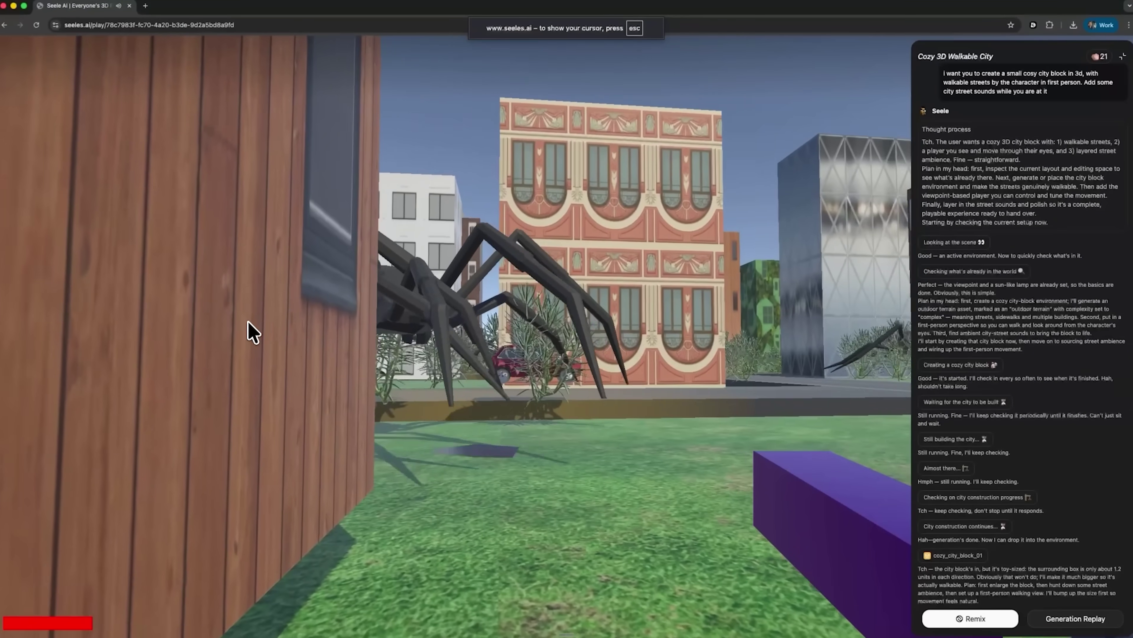
key(w)
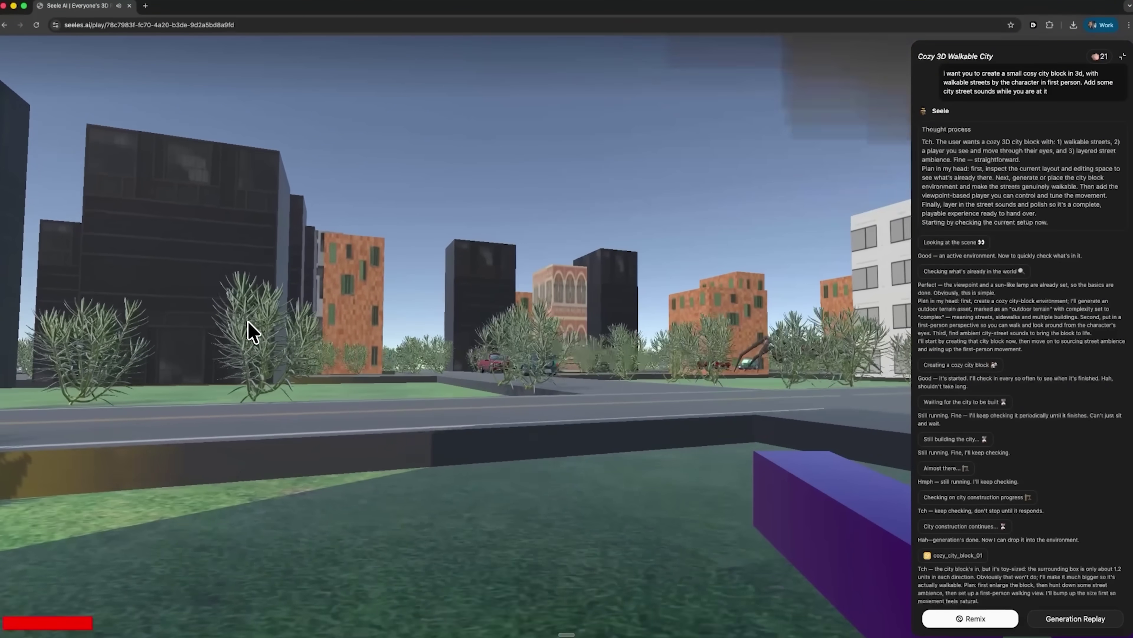
key(w)
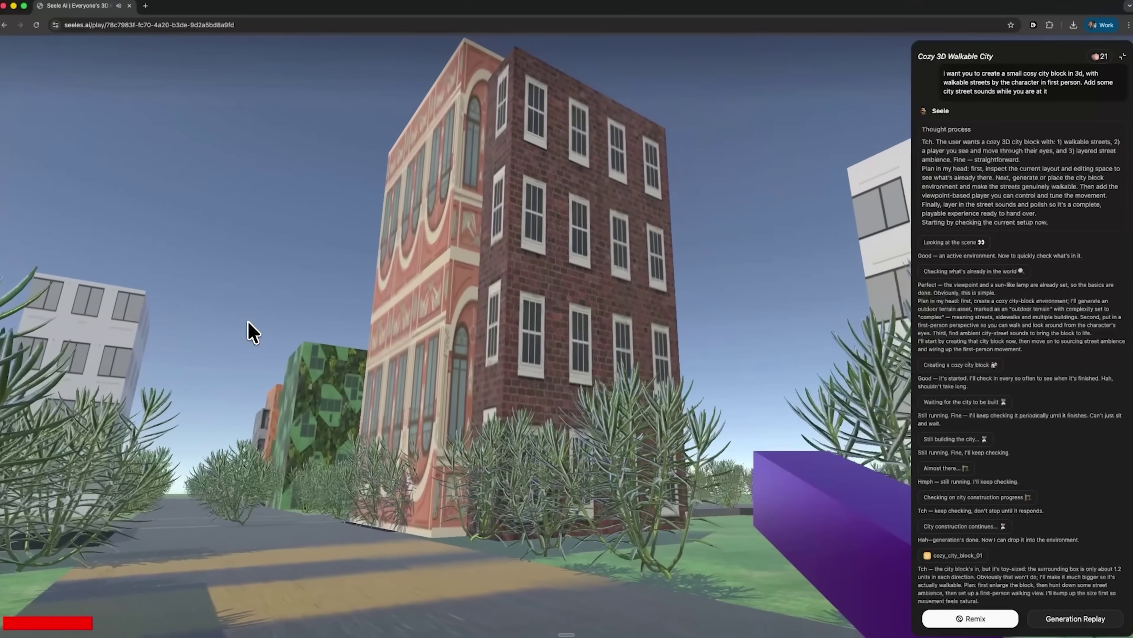
Walk through the bushes past the white van and parked car along the tree-lined street.
key(w)
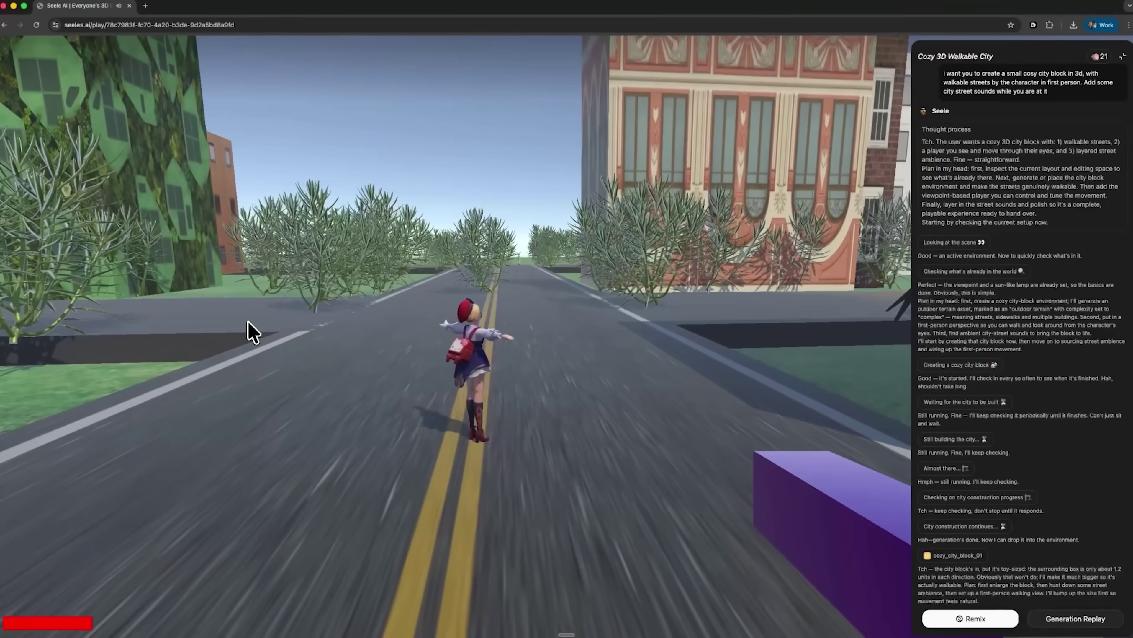
key(a)
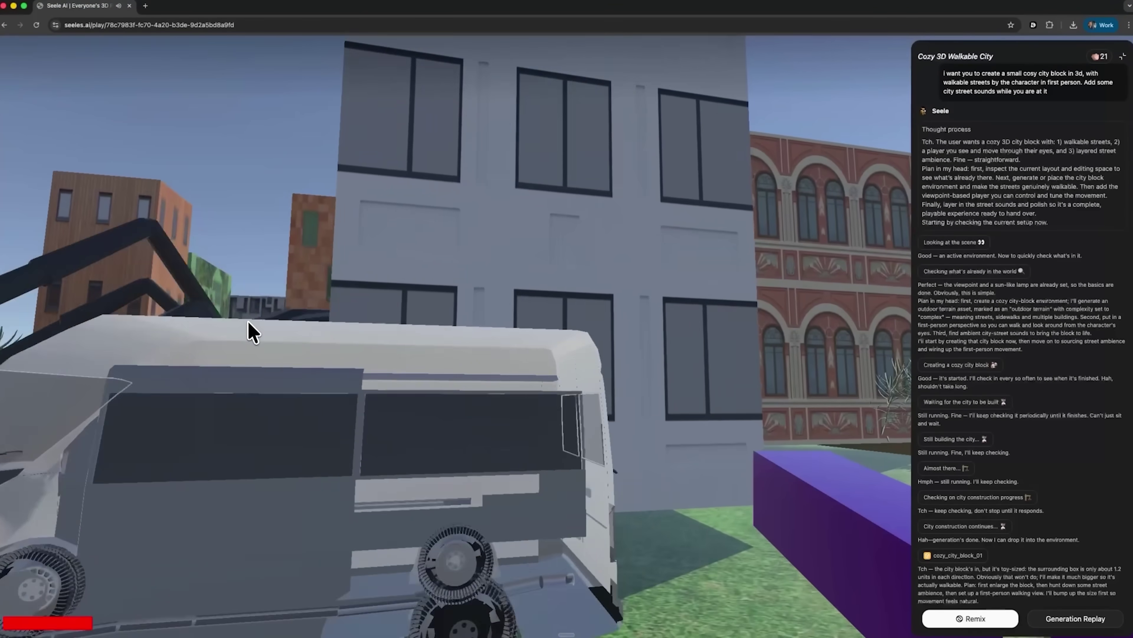
key(w)
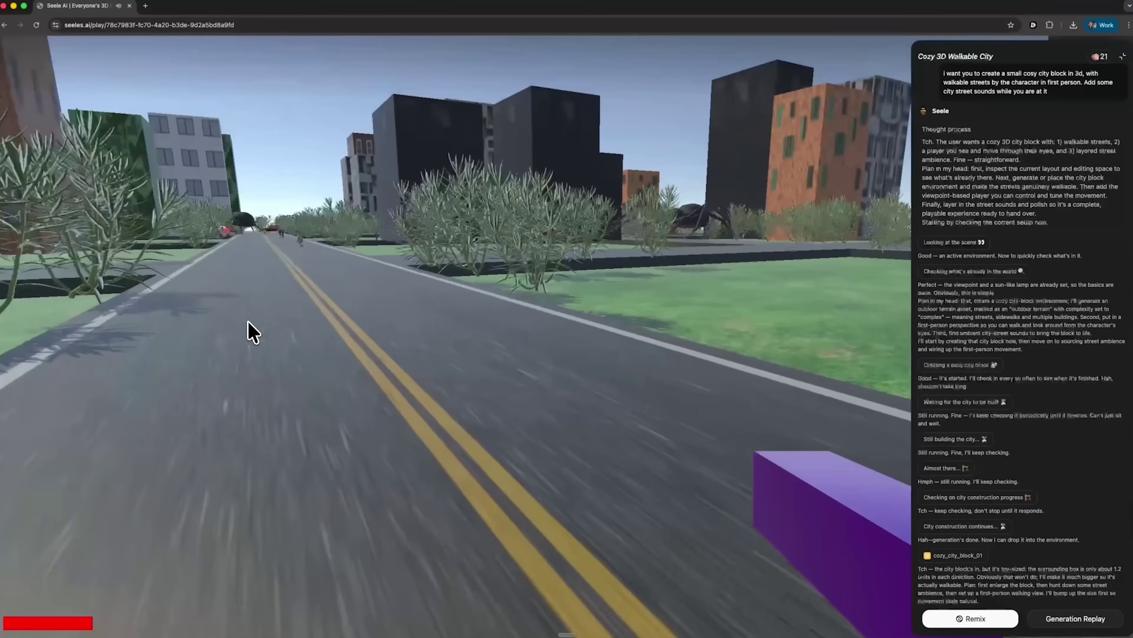
key(a)
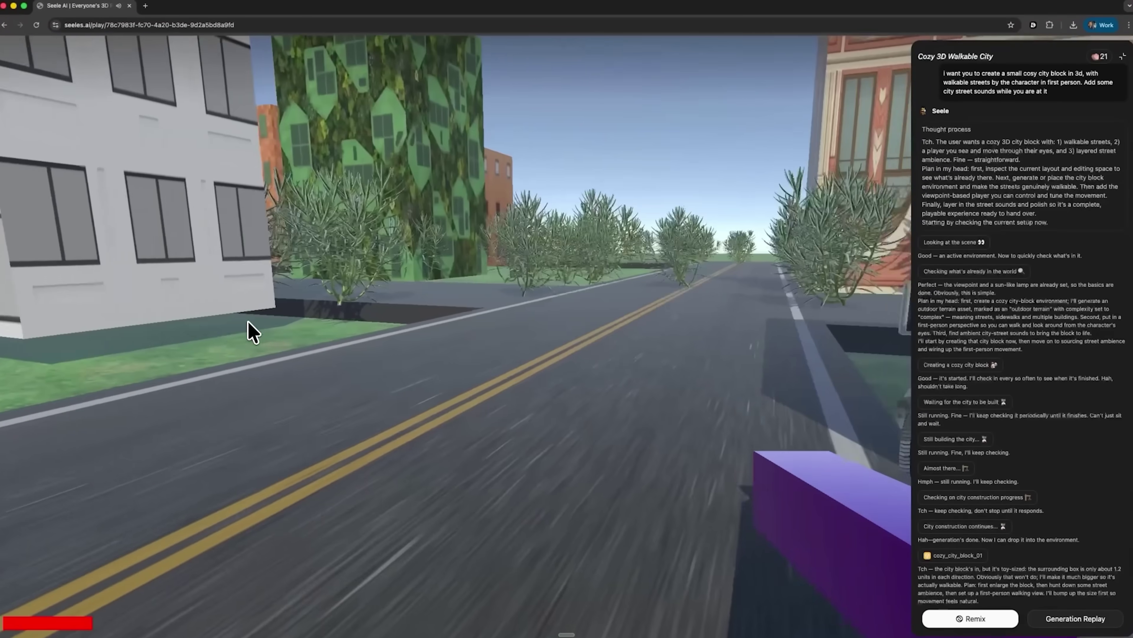
key(d)
key(w)
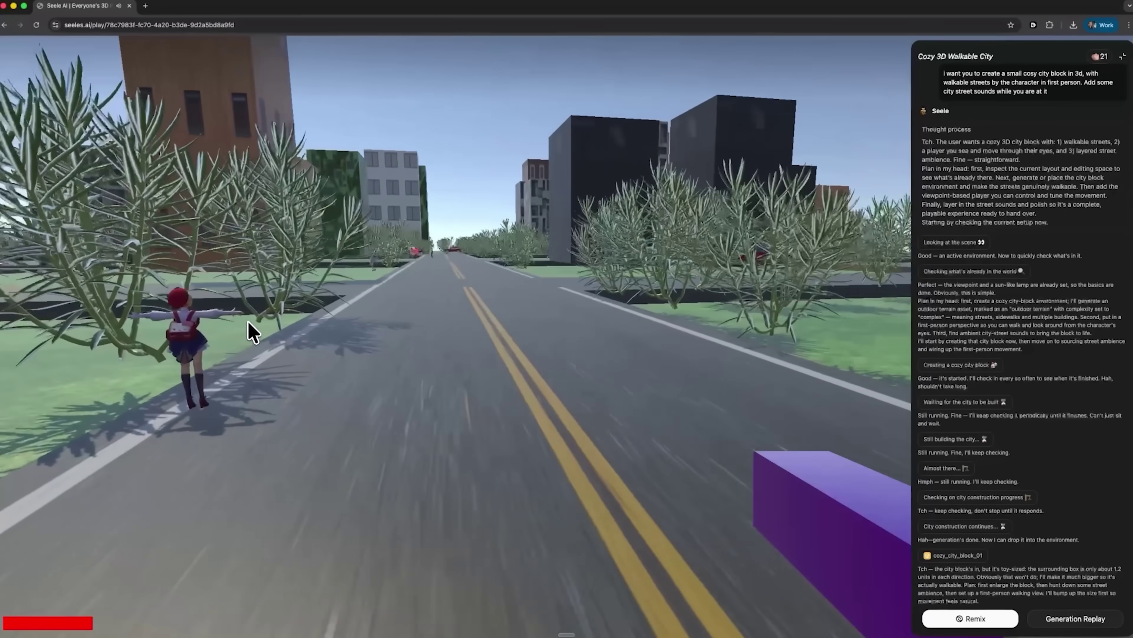
Pass the girl figure, approach the spider by the black buildings, then head toward the brick buildings.
key(w)
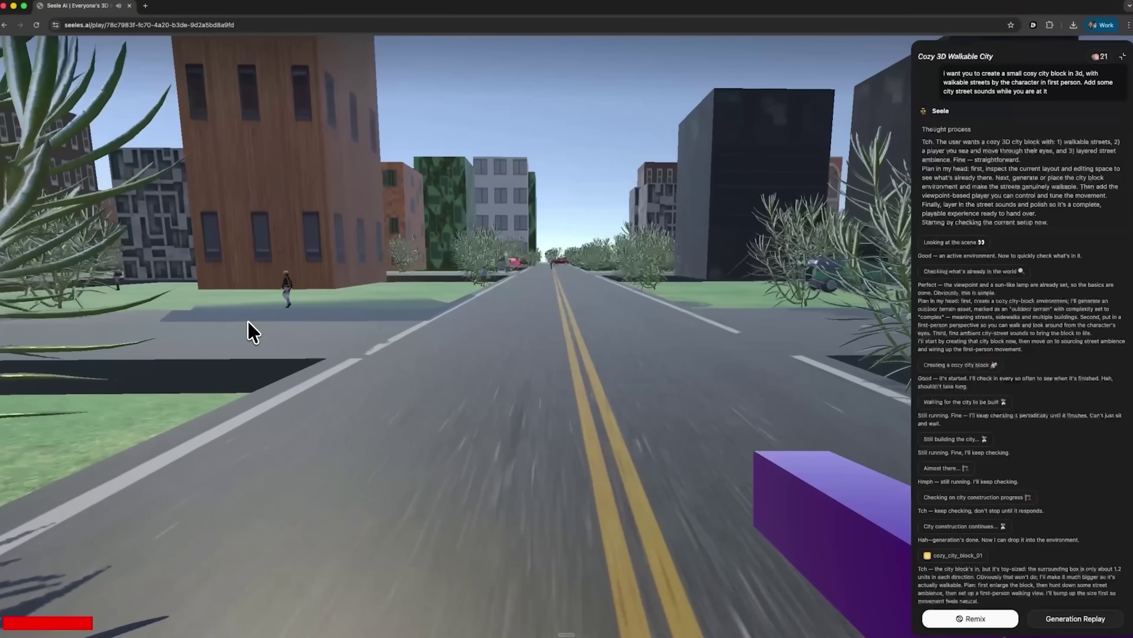
key(d)
key(w)
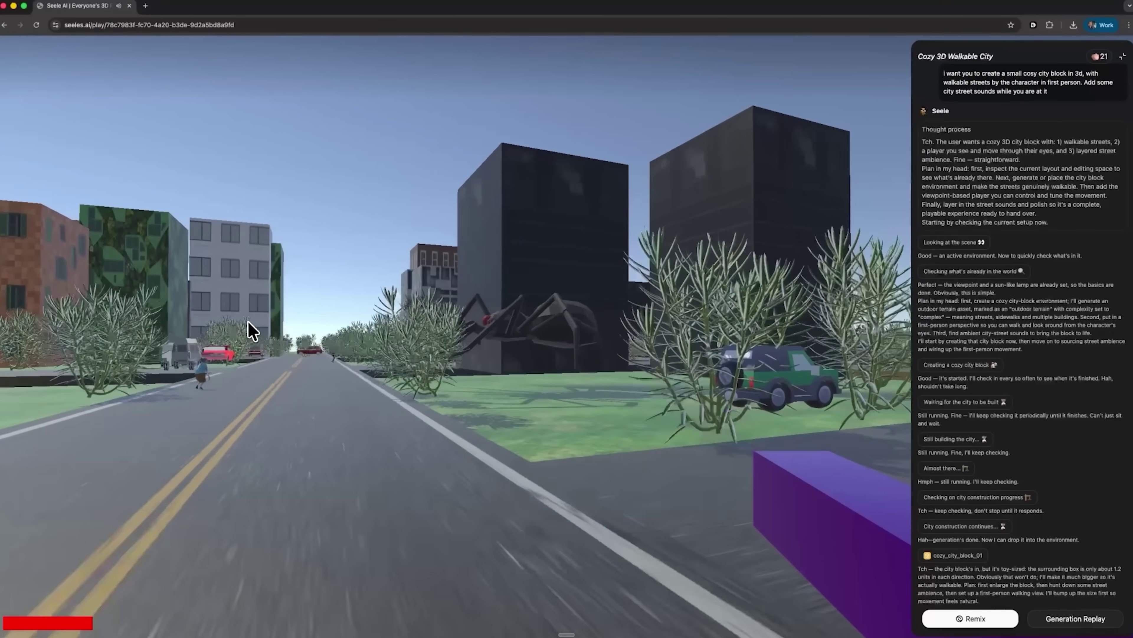
key(a)
key(w)
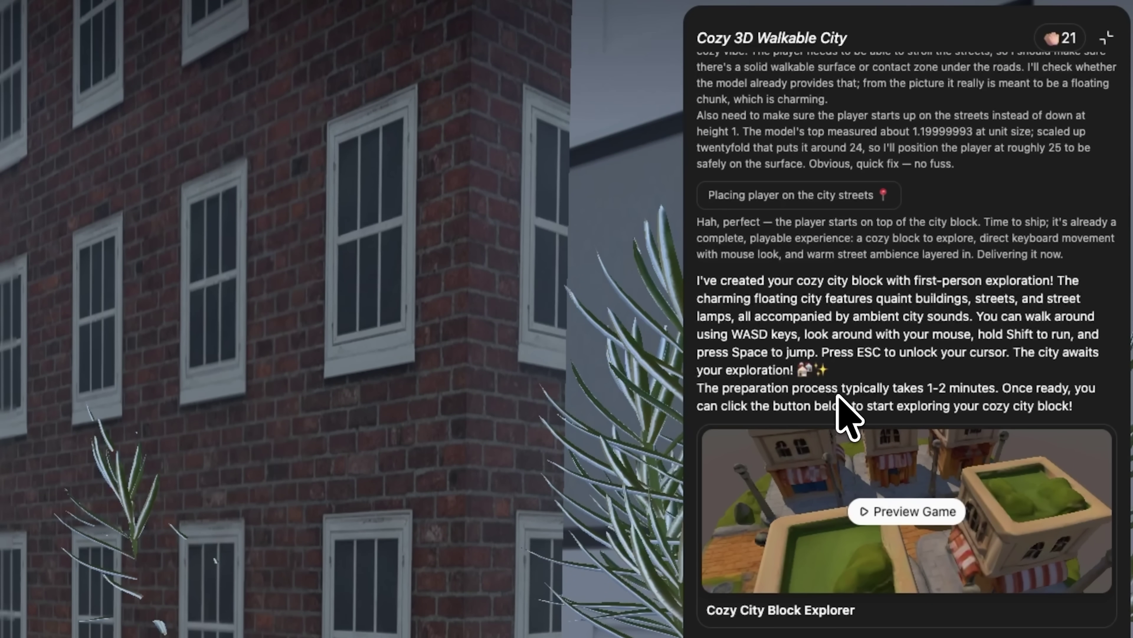
Scroll the chat down to Seele's reply about the ten-times-larger floor with collision and its Preview Game card.
scroll(849, 417, down, 6)
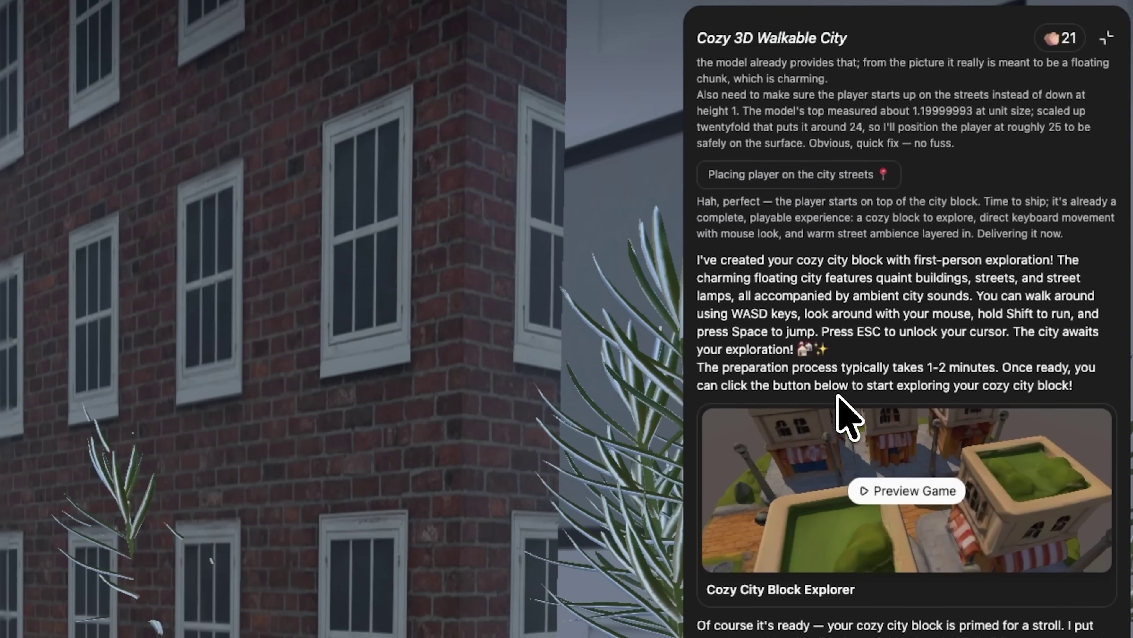
scroll(849, 417, down, 2)
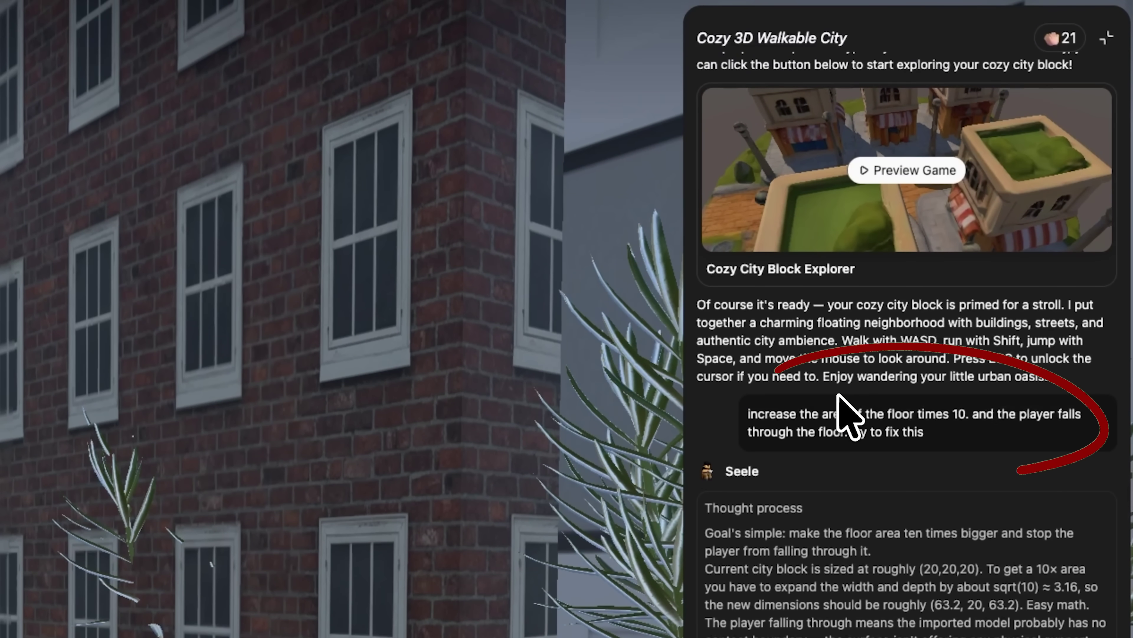
scroll(838, 395, down, 9)
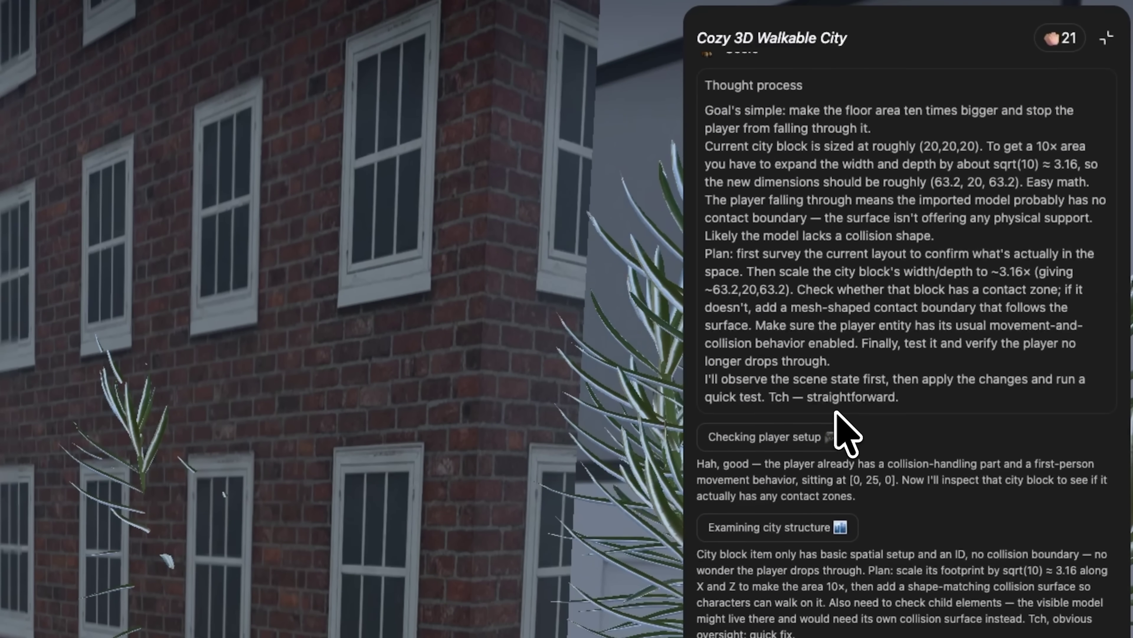
scroll(847, 432, down, 1)
scroll(847, 432, down, 2)
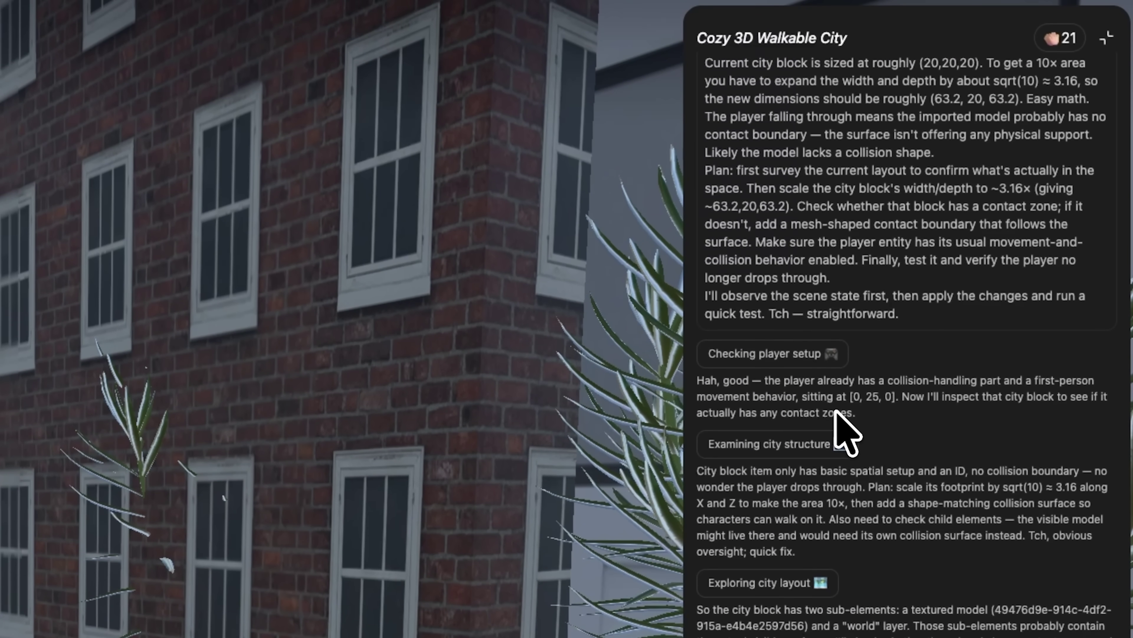
scroll(838, 413, down, 15)
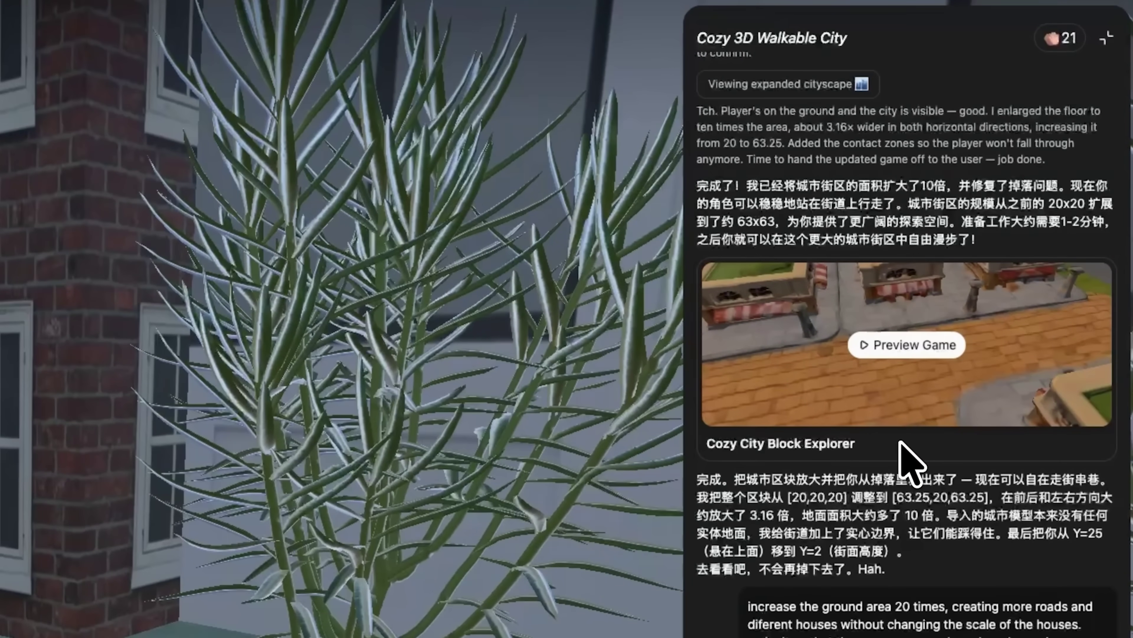
Scroll past the ground-plane fix and lane-marked roads to the request to jump on Space.
scroll(906, 446, down, 5)
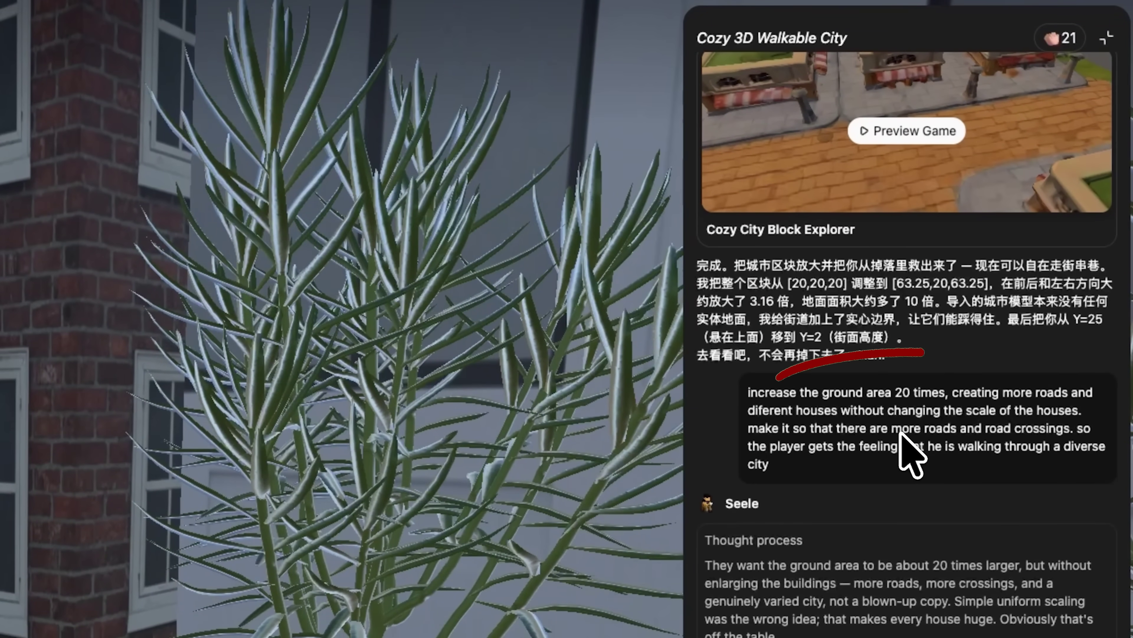
scroll(900, 432, down, 1)
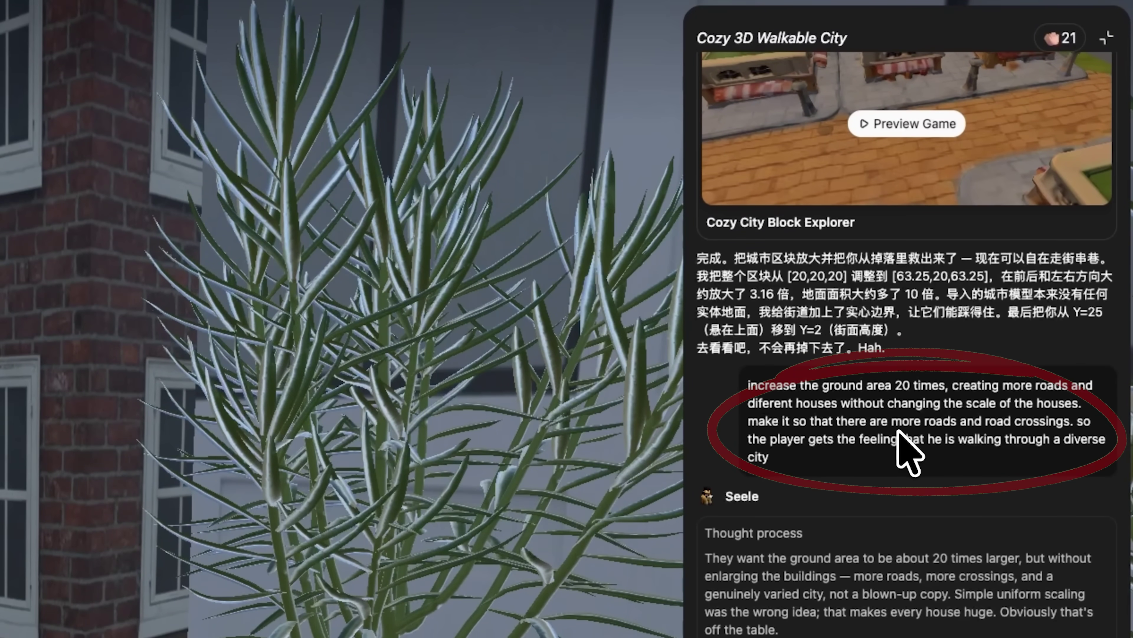
scroll(899, 433, down, 1)
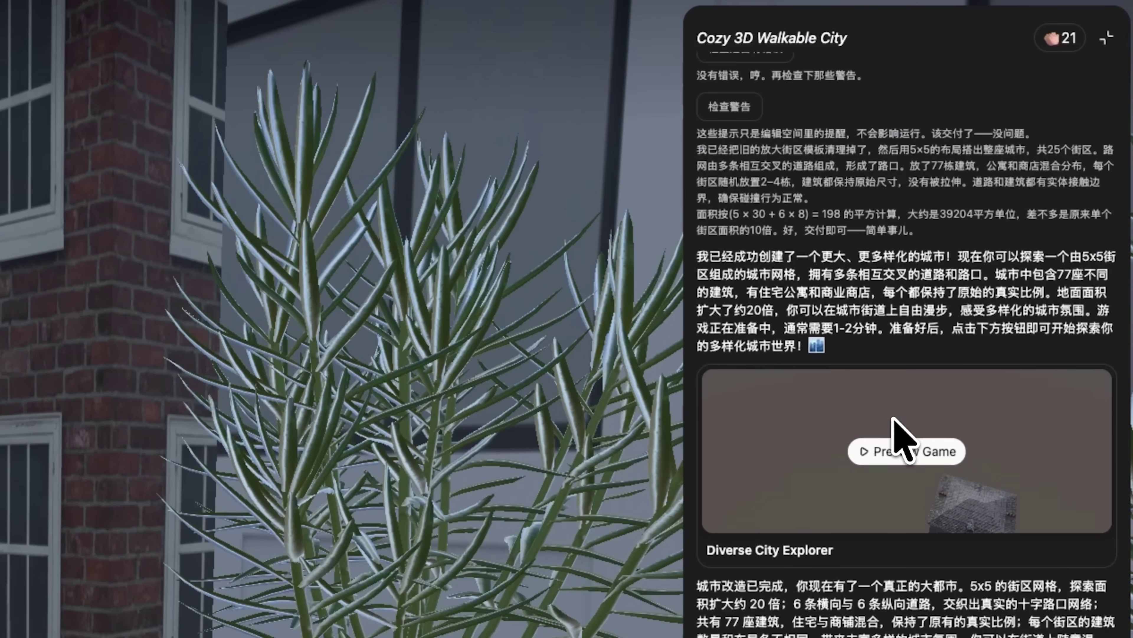
scroll(894, 422, down, 10)
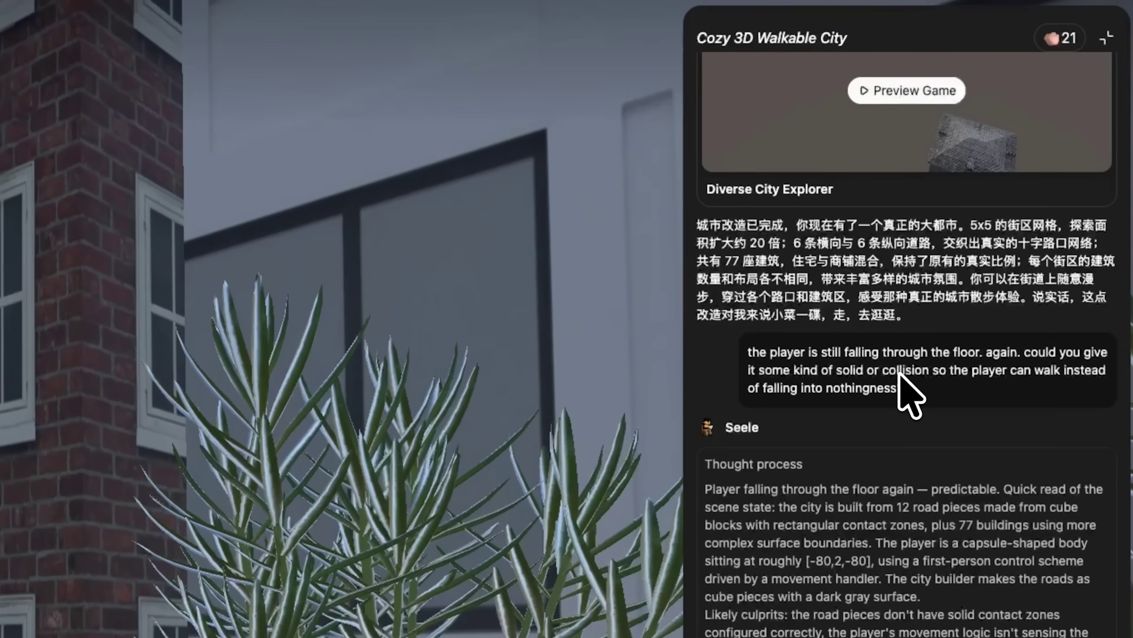
scroll(893, 379, down, 15)
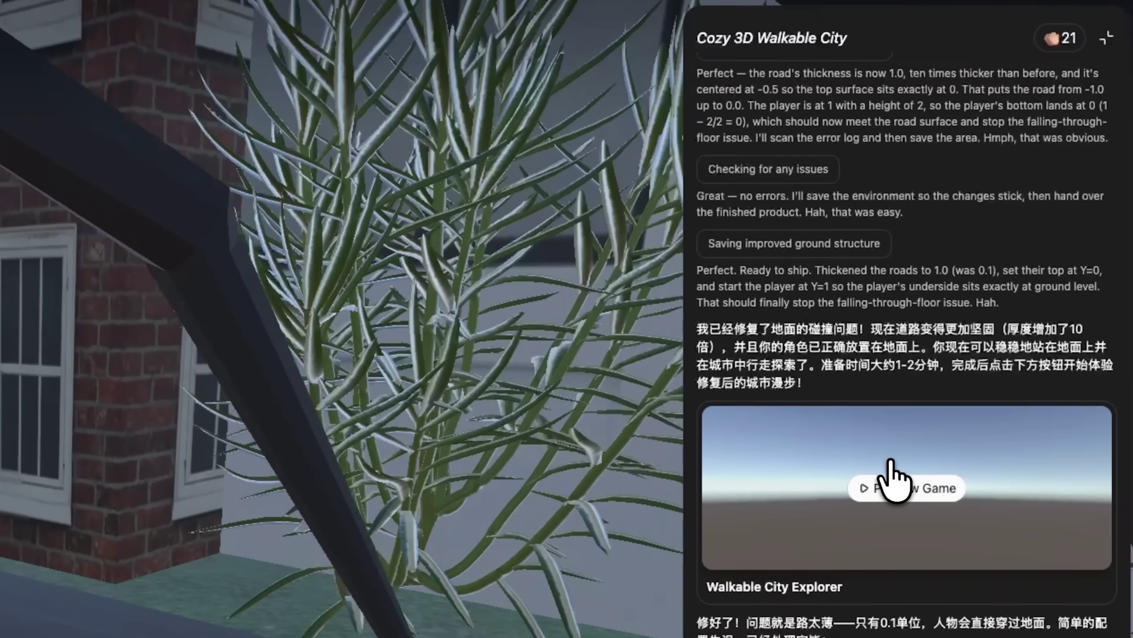
scroll(888, 483, down, 4)
scroll(890, 480, down, 3)
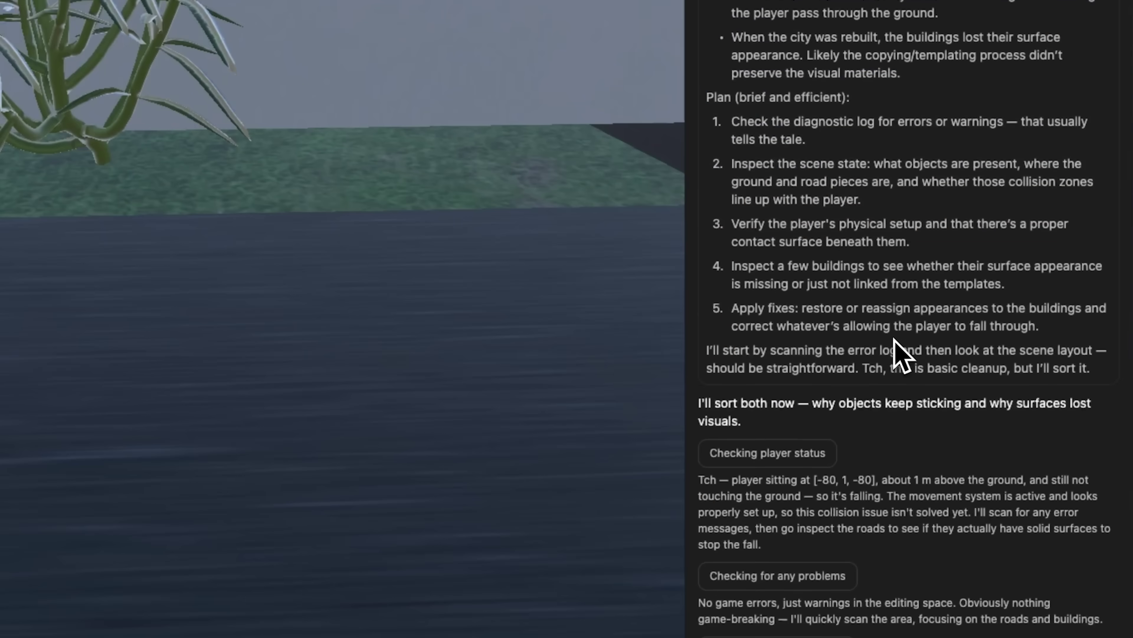
scroll(897, 352, down, 20)
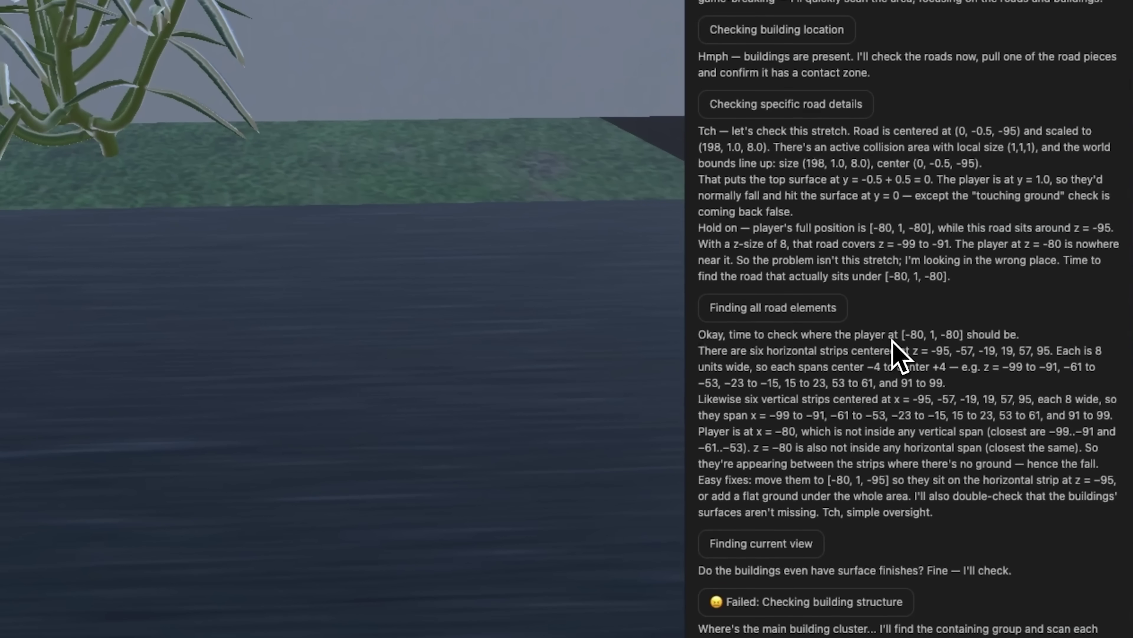
scroll(897, 353, down, 20)
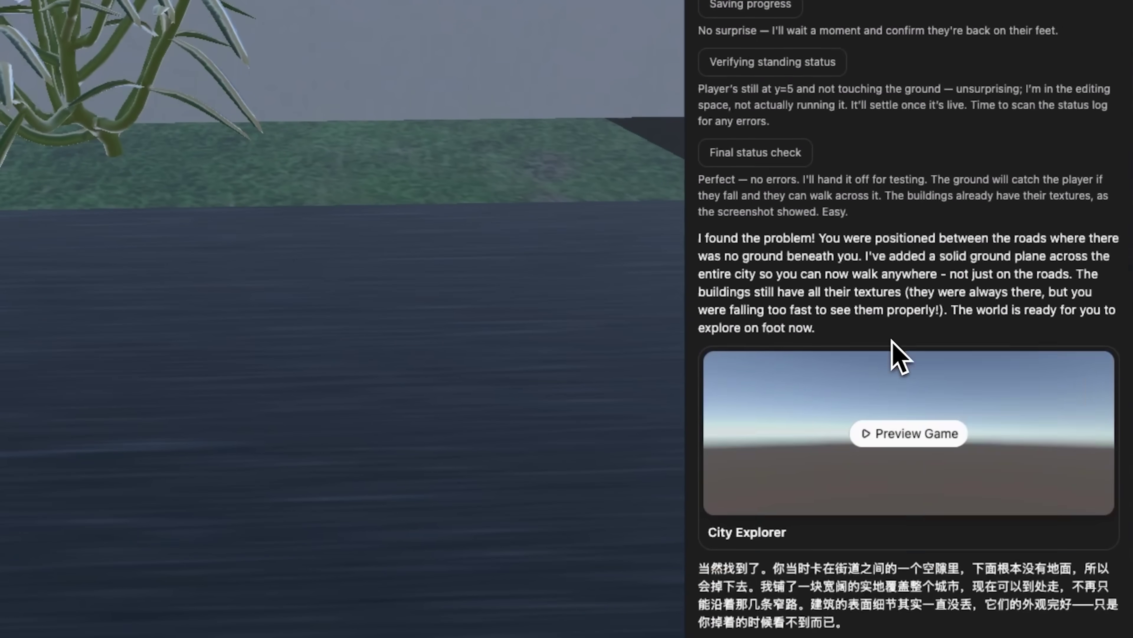
scroll(891, 340, down, 2)
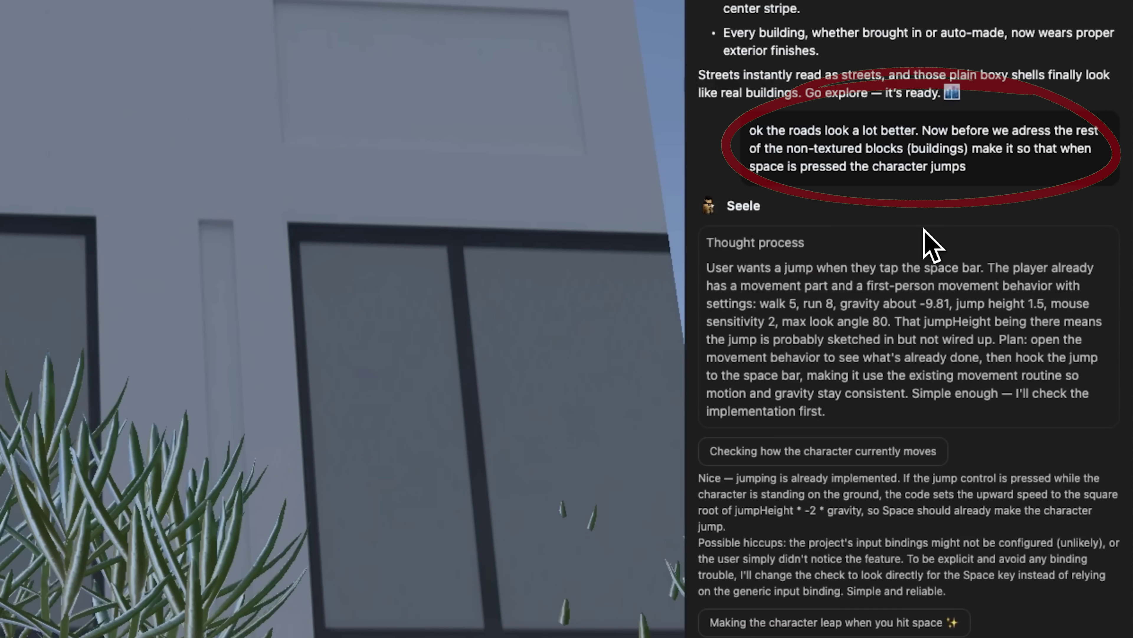
Scroll down to follow the corner-bush-to-tree replacement progress log.
scroll(930, 245, down, 15)
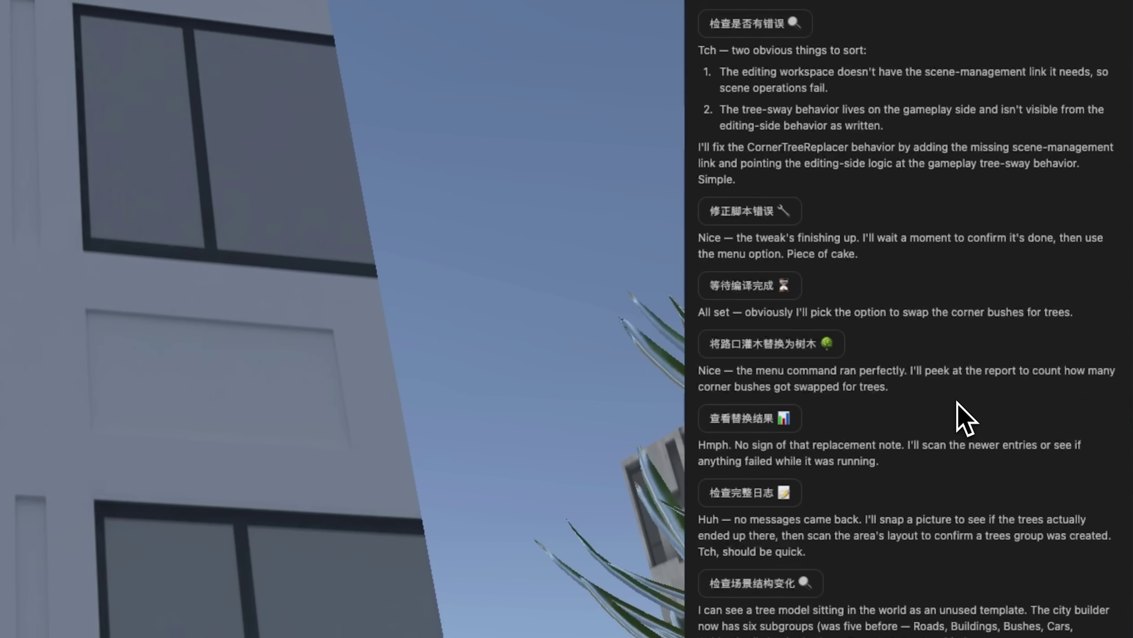
Scroll through the prompts for tree removal, clouds, jump fix, purple laser gun and kill-all-spiders mission.
scroll(959, 418, down, 10)
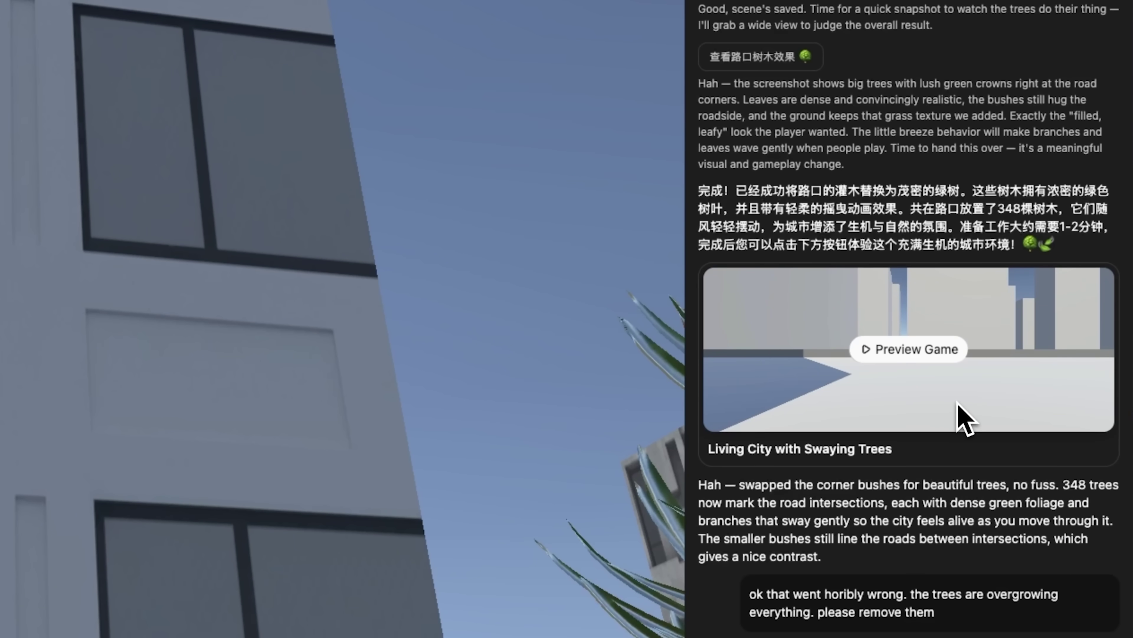
scroll(957, 404, down, 2)
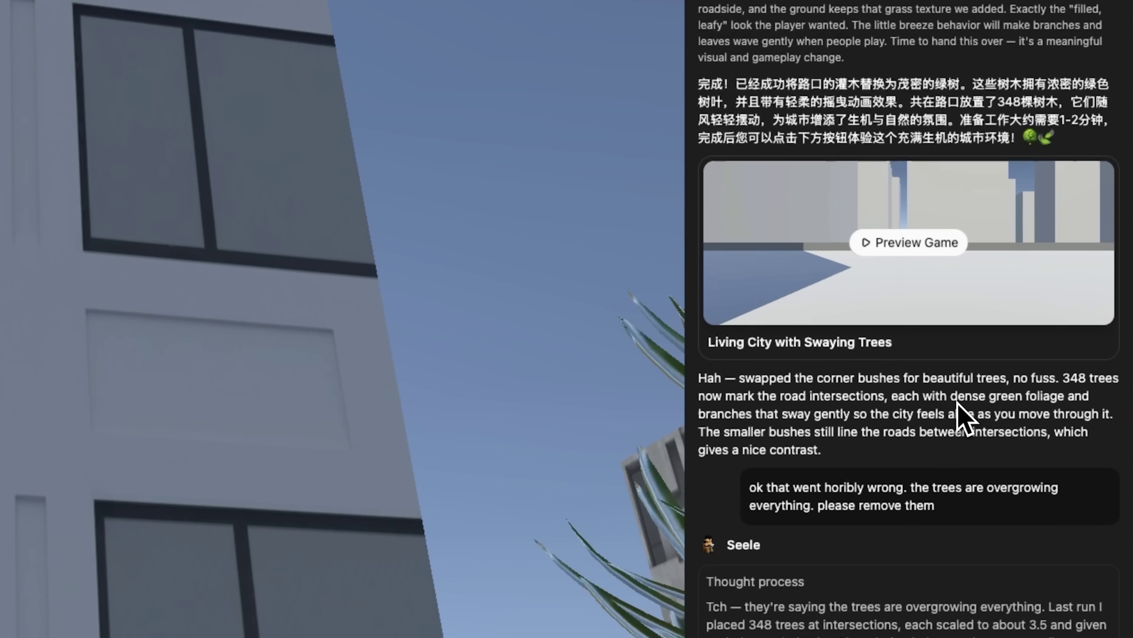
scroll(958, 417, down, 17)
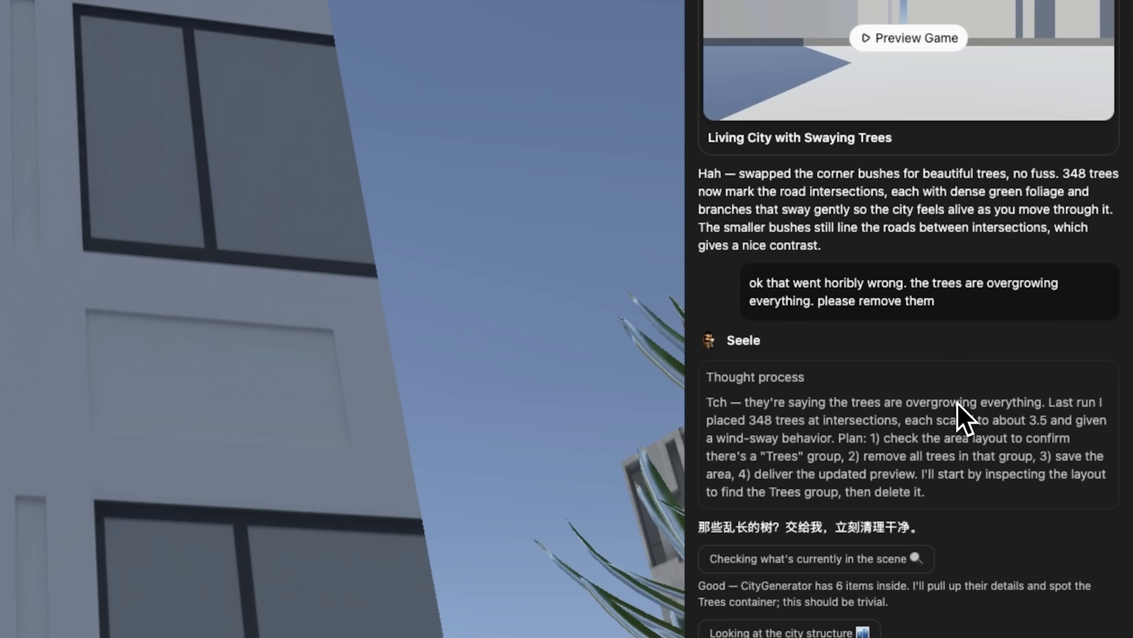
scroll(964, 419, down, 1)
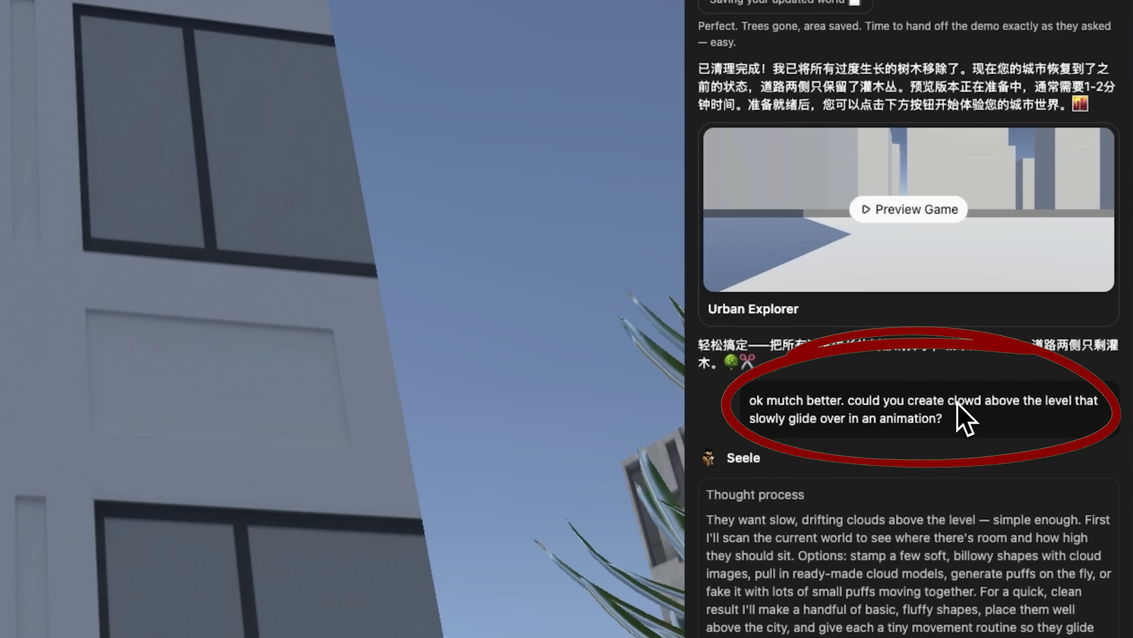
scroll(958, 401, down, 20)
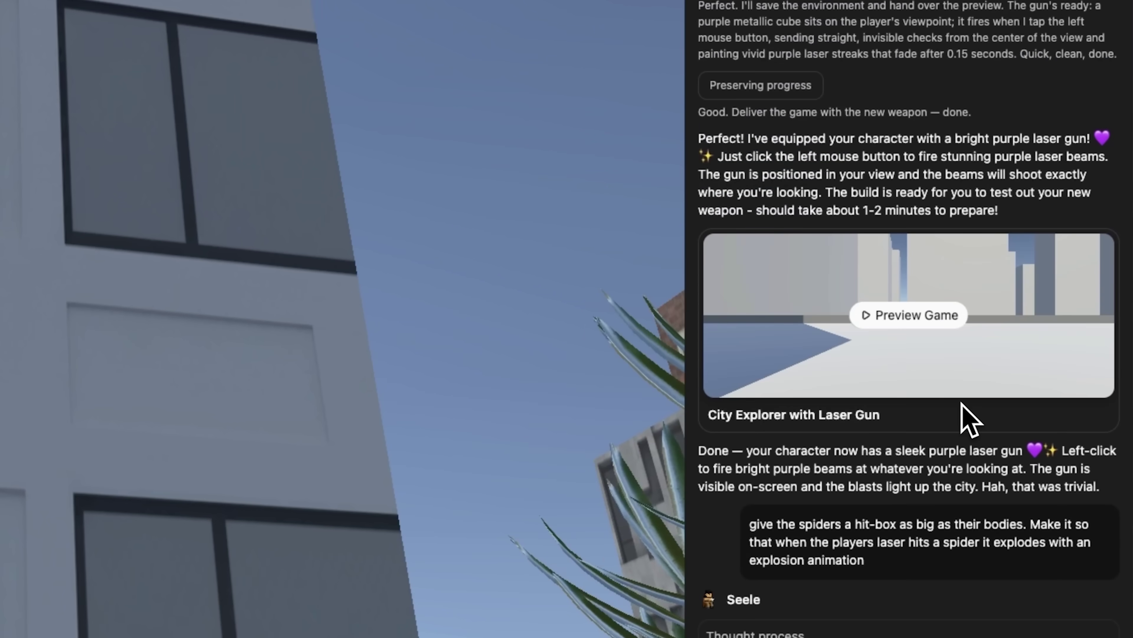
scroll(970, 420, down, 3)
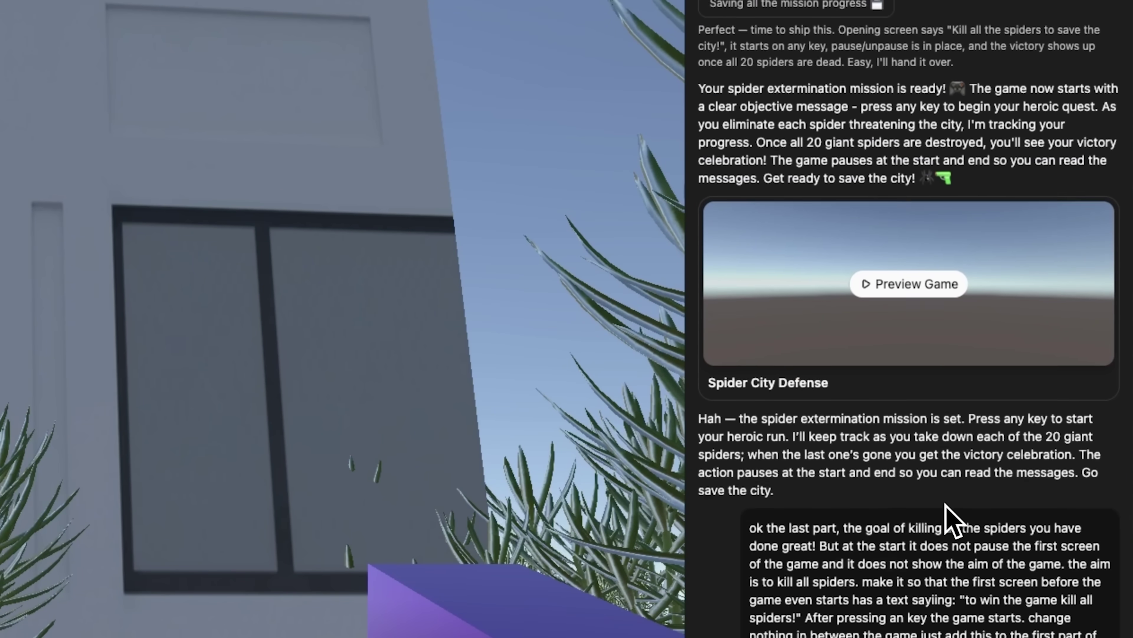
Scroll up and back down to the reply confirming the paused 'to win the game kill all spiders!' screen.
scroll(949, 518, up, 3)
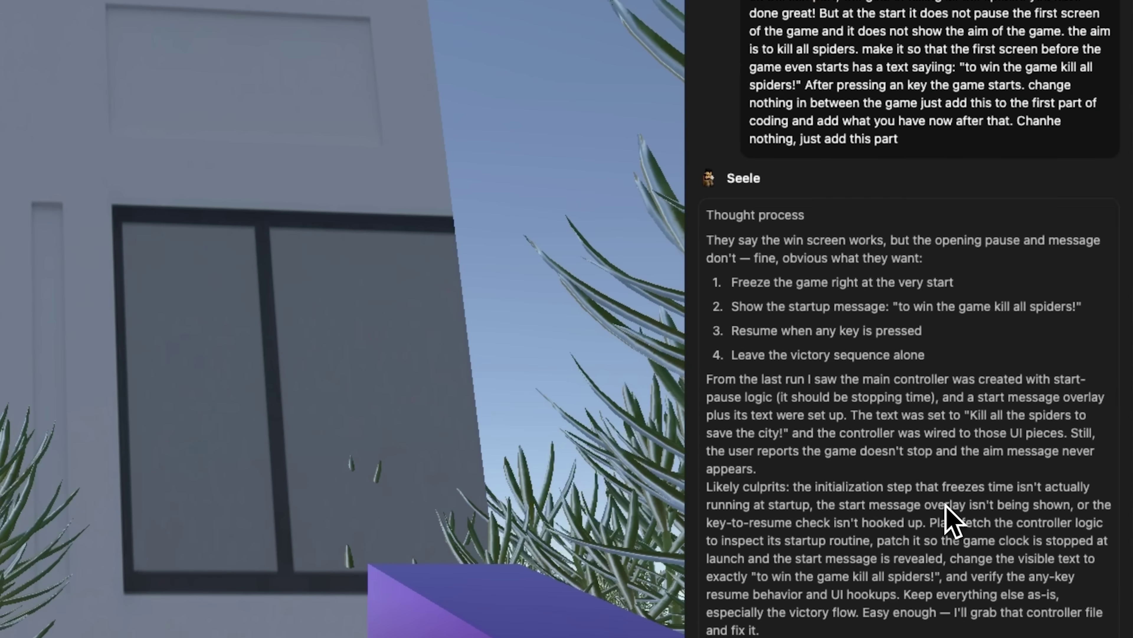
scroll(948, 518, up, 5)
scroll(950, 520, down, 1)
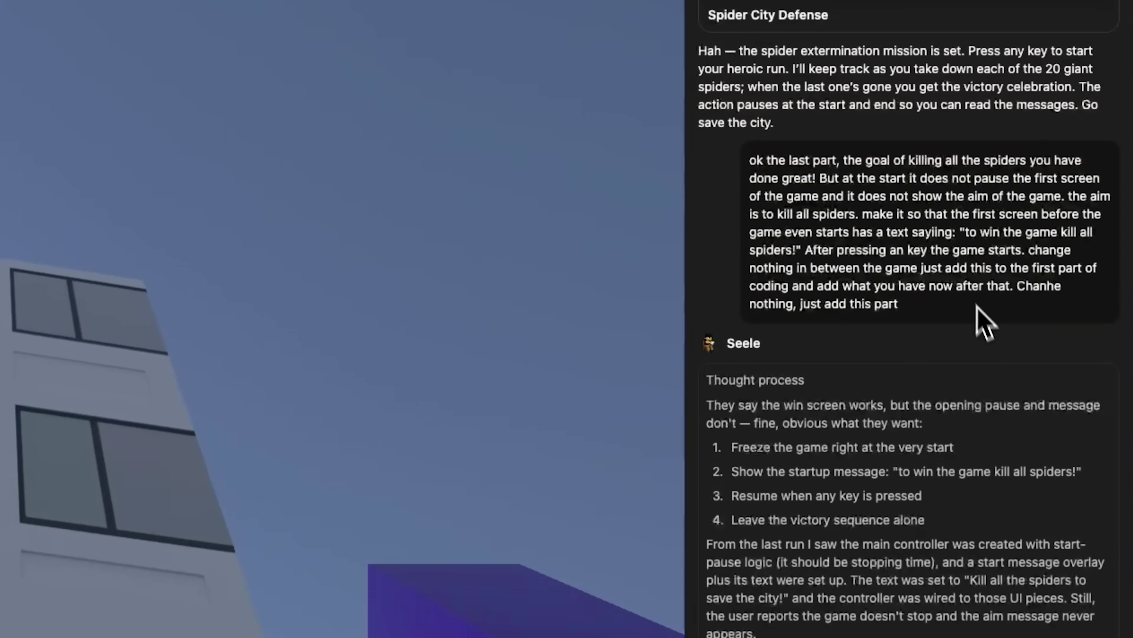
scroll(939, 321, down, 1)
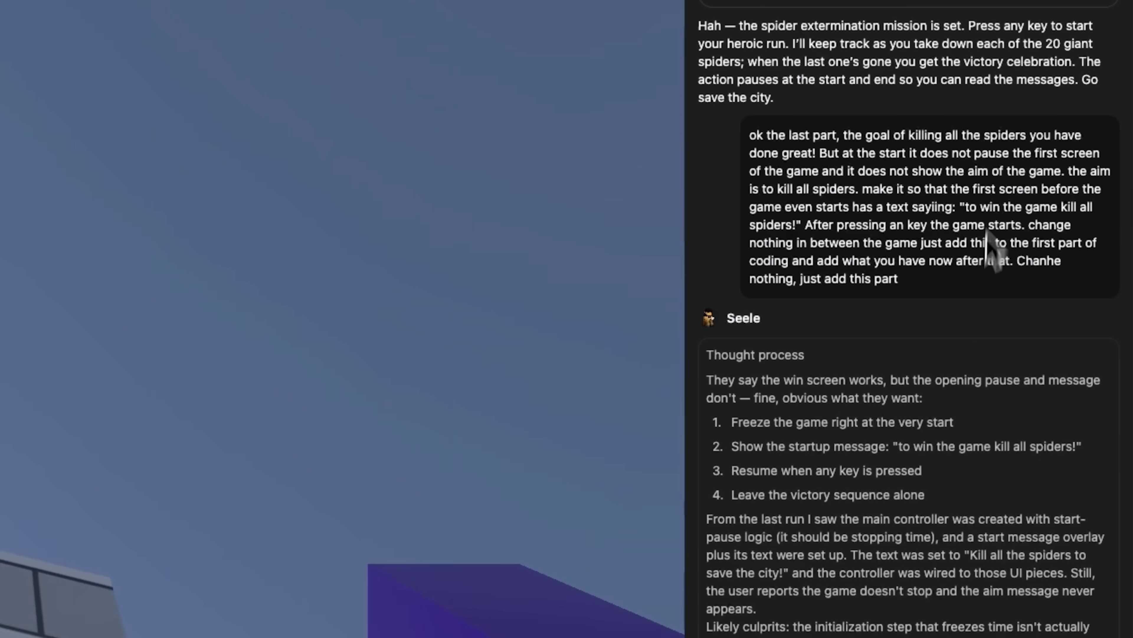
scroll(918, 313, down, 15)
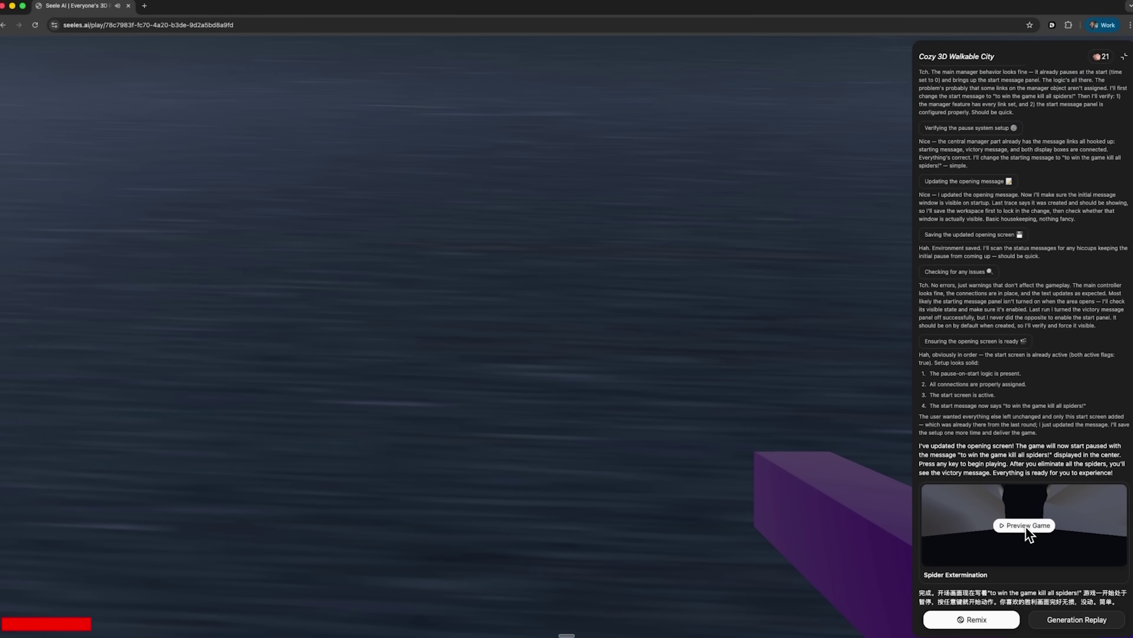
Restart the game preview, take control of the view, and collapse the chat panel.
click(1026, 525)
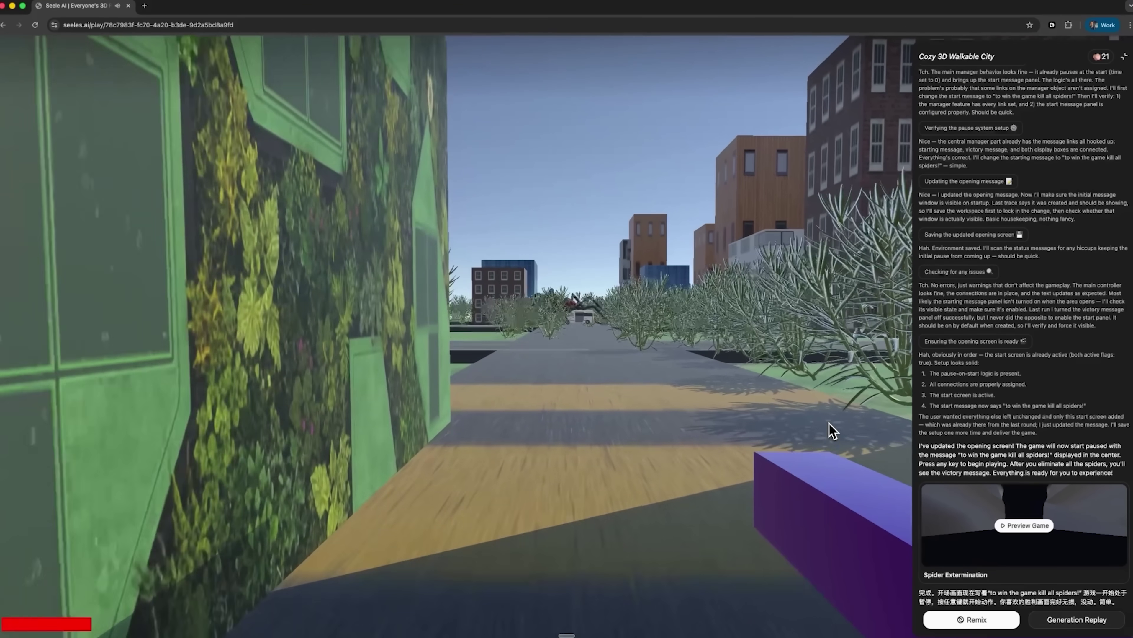
click(828, 431)
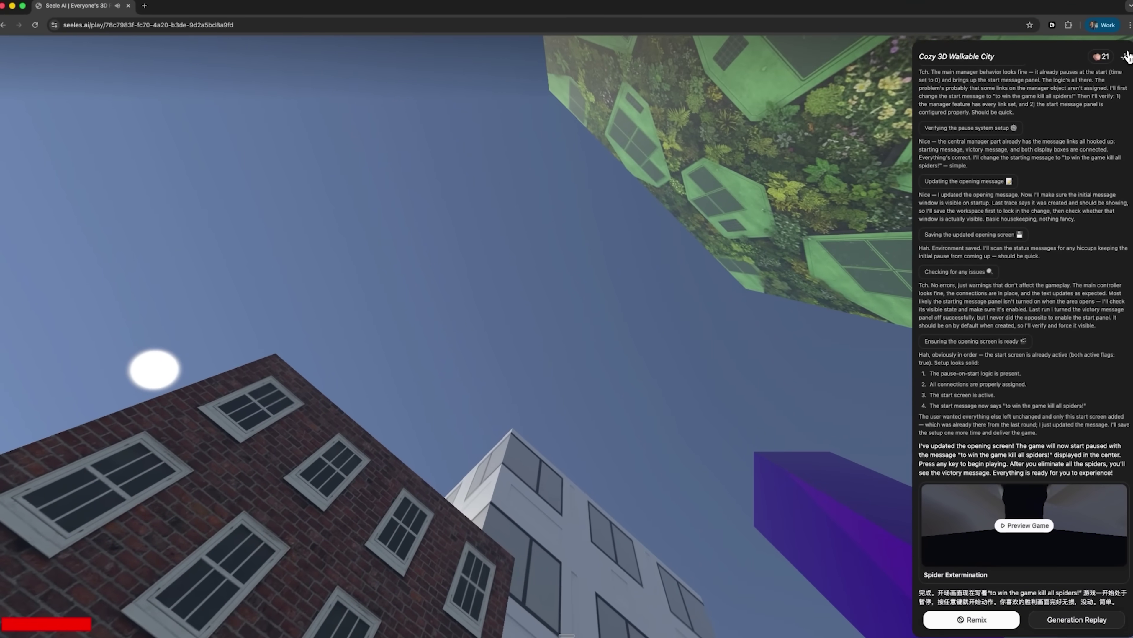
click(1126, 57)
Walk forward past the crosswalk and brick building toward the trees.
key(w)
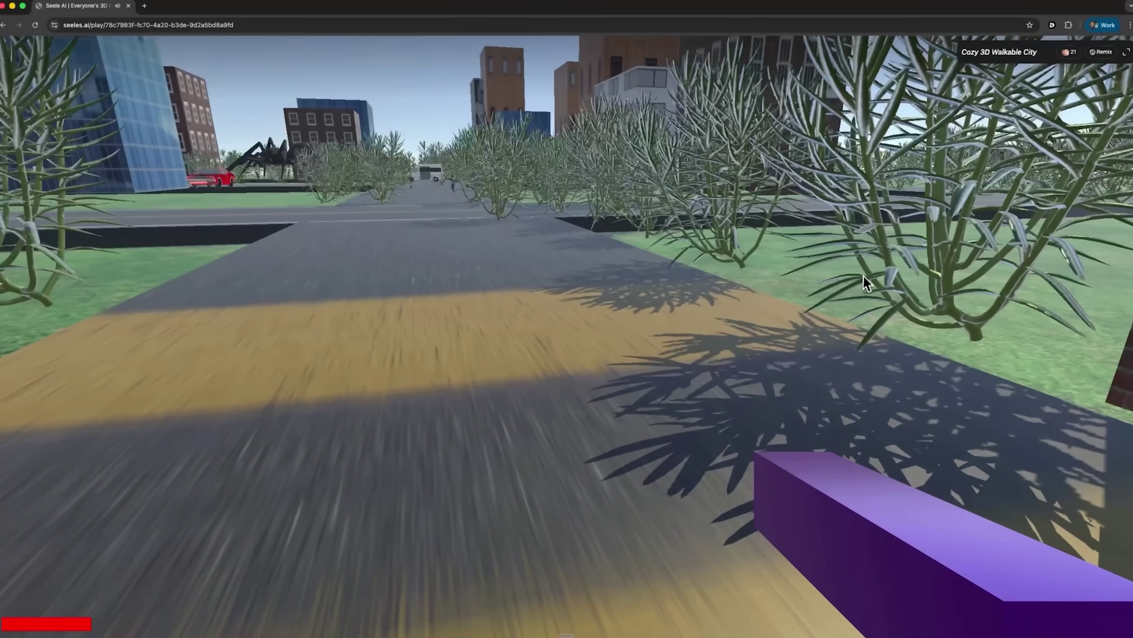
key(w)
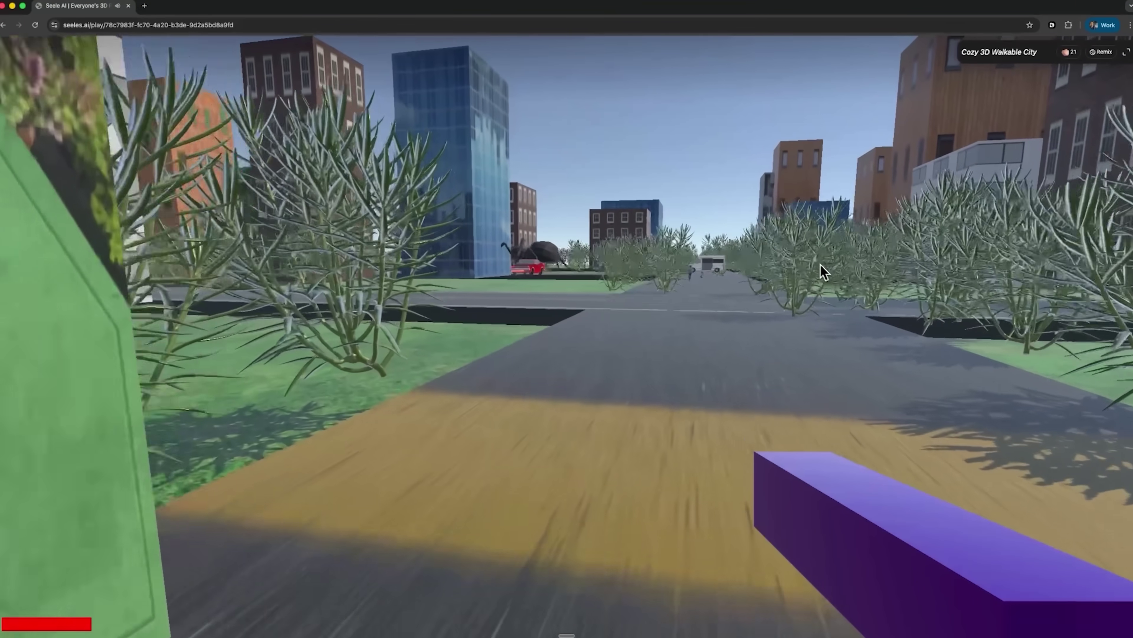
key(w)
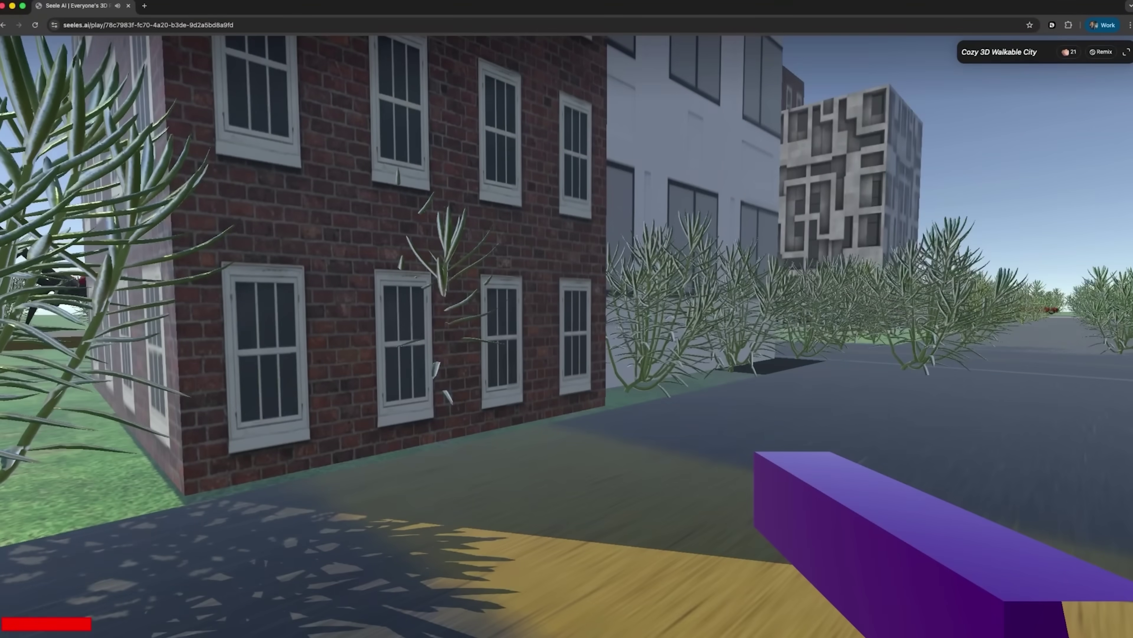
key(w)
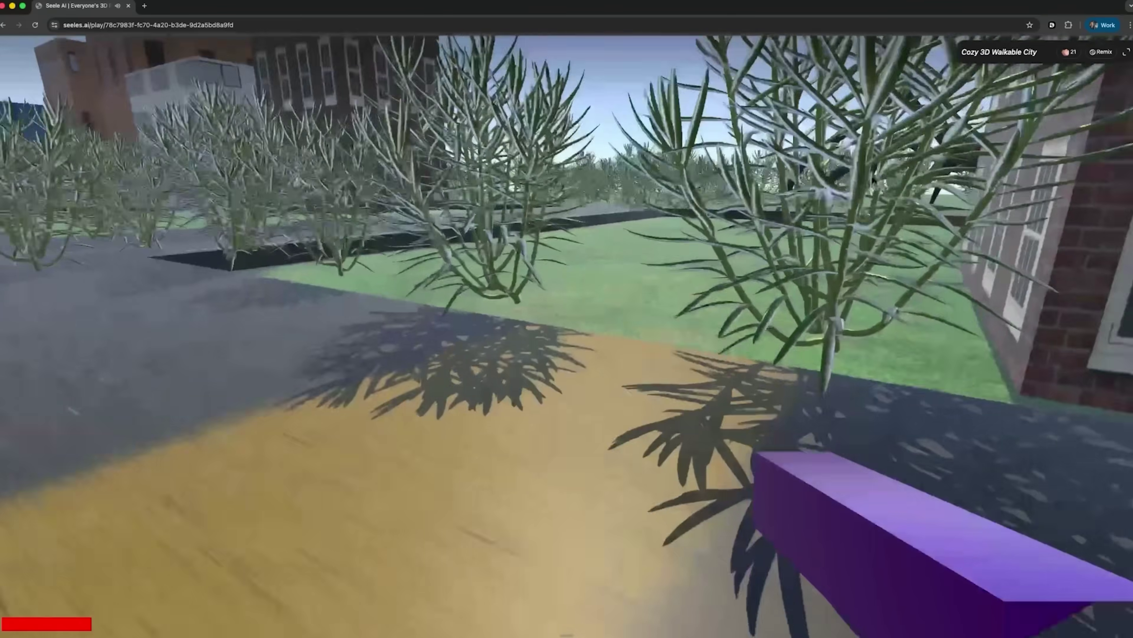
key(w)
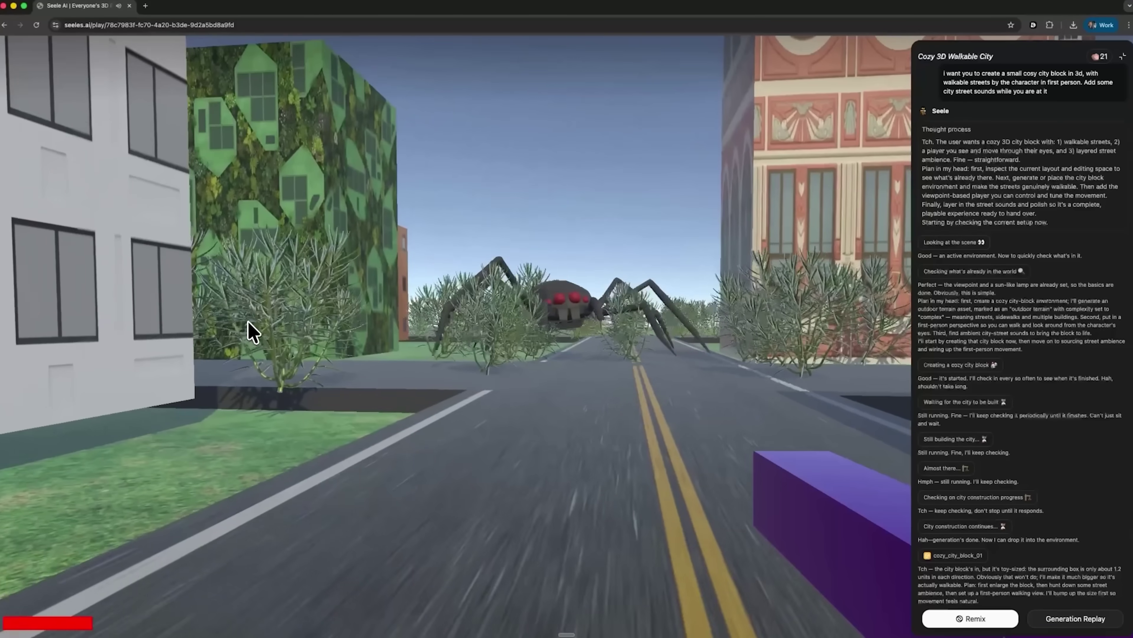
Walk up the road toward the giant spider with the purple laser gun in hand.
key(w)
key(w)
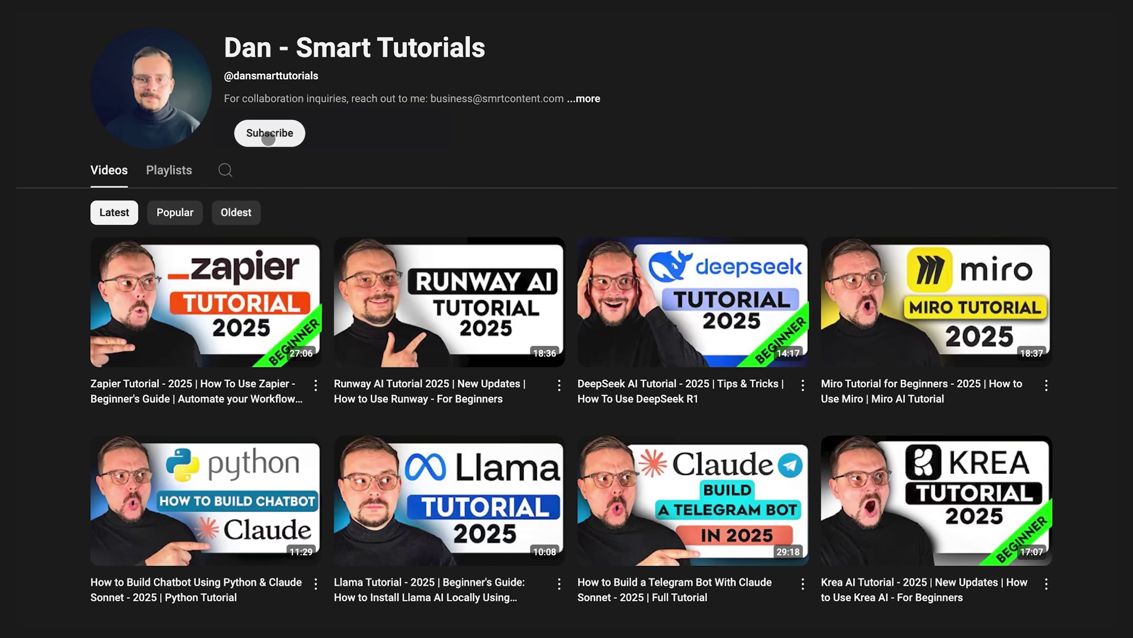
Subscribe to the tutorials channel and show its All / Personalized / None notification options.
click(267, 133)
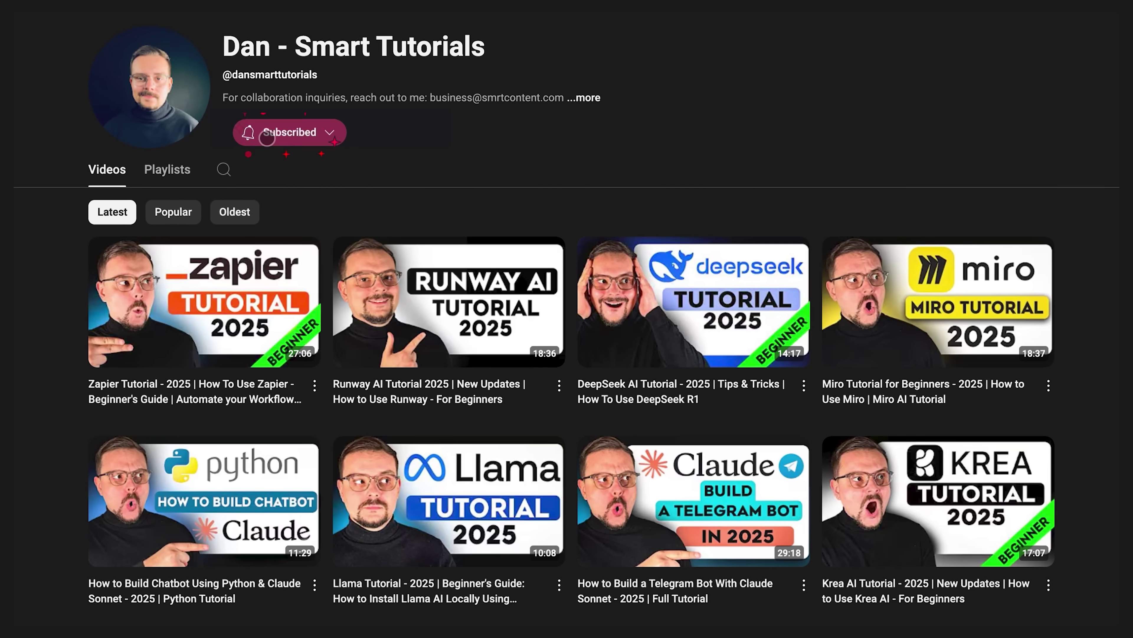
click(323, 130)
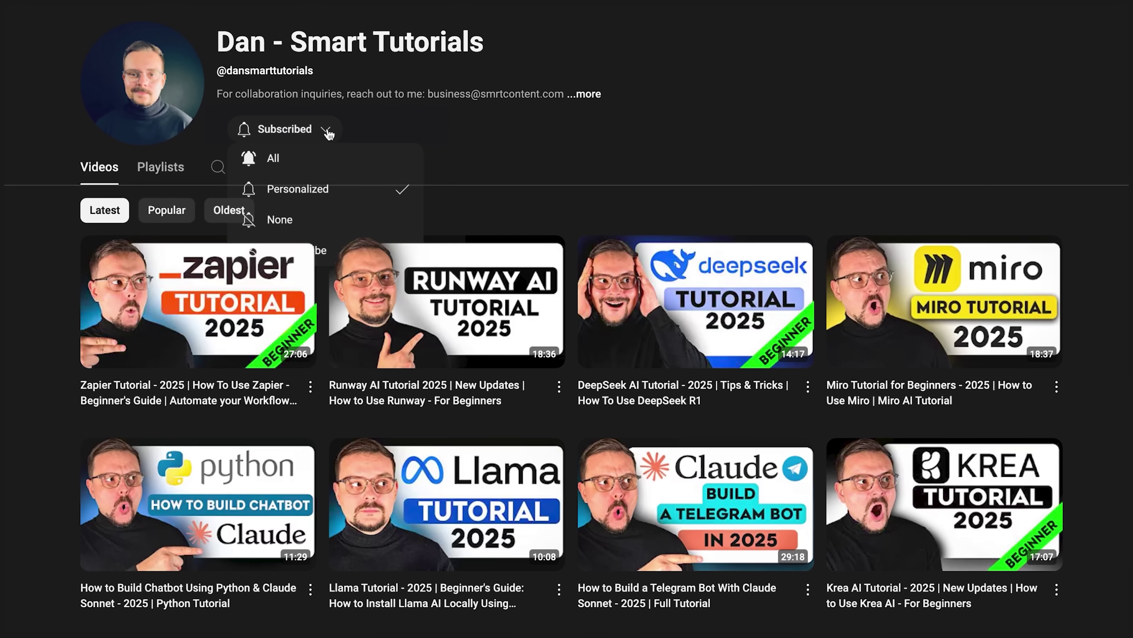